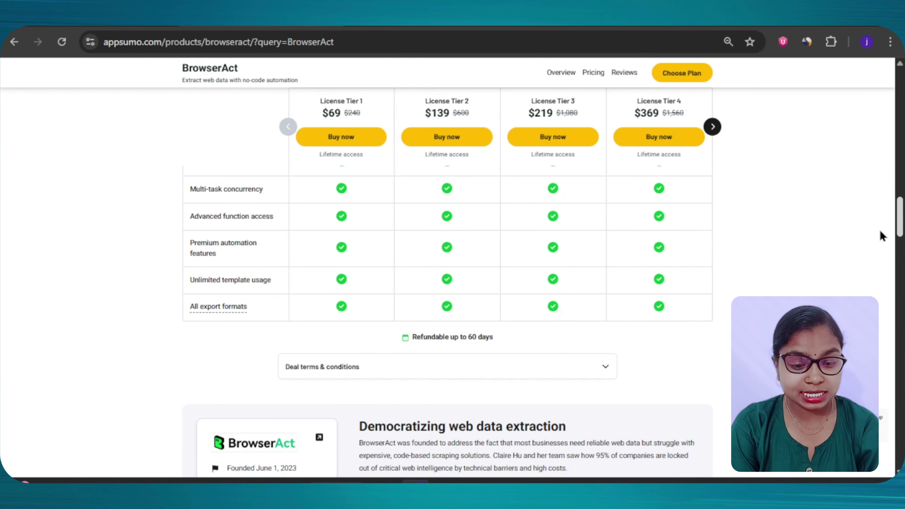
# Step: Compare the prices and monthly credits of the four BrowserAct license tiers in the plan table
pyautogui.scroll(4, 880, 217)
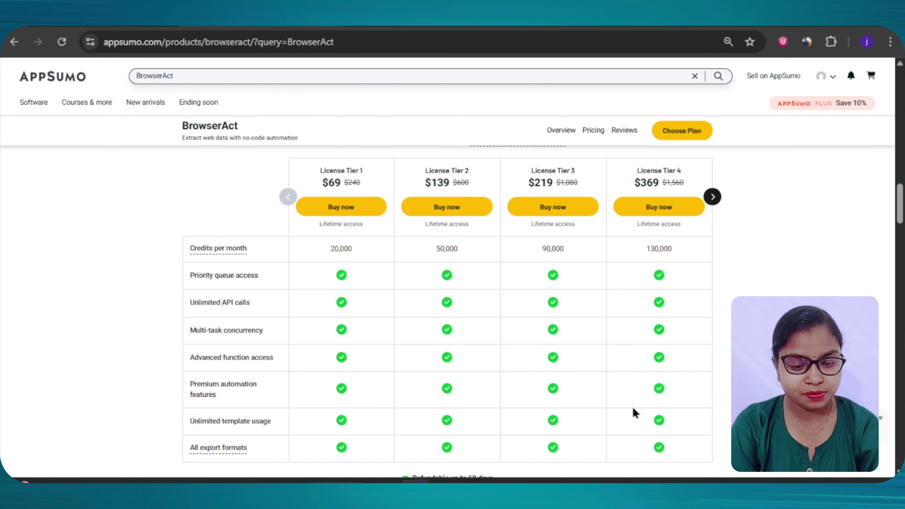
pyautogui.scroll(1, 899, 217)
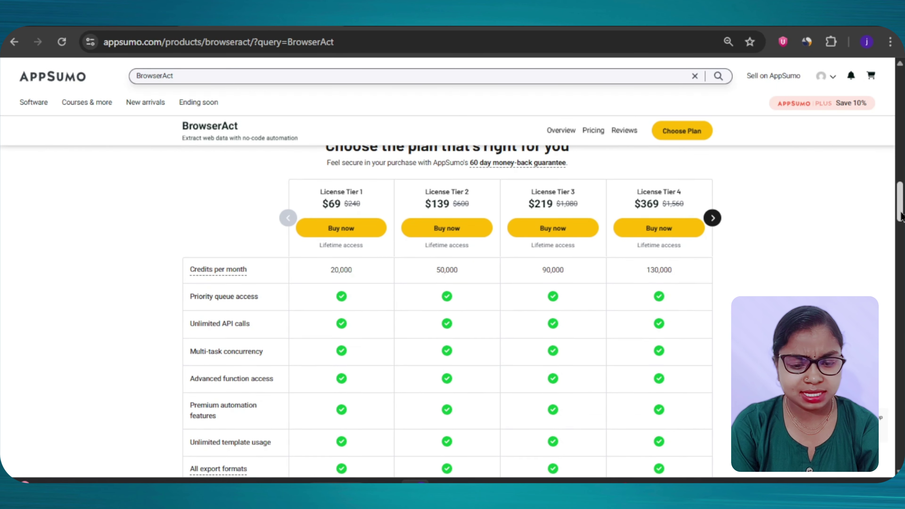
pyautogui.scroll(-2, 761, 249)
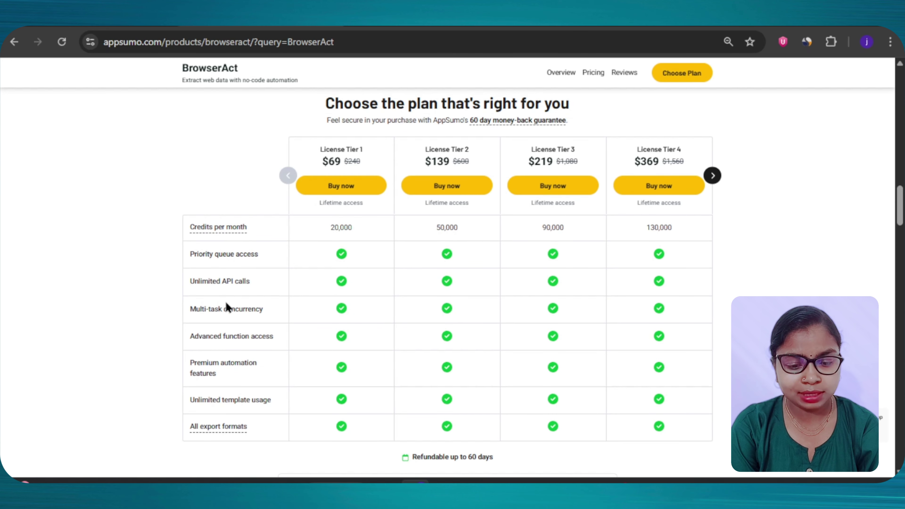
pyautogui.moveTo(322, 226); pyautogui.dragTo(497, 219)
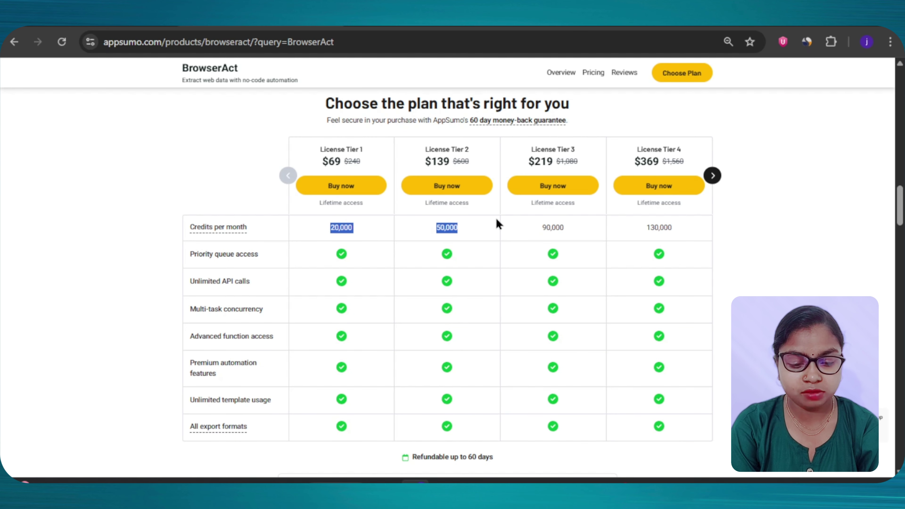
pyautogui.moveTo(646, 226); pyautogui.dragTo(678, 225)
pyautogui.click(461, 252)
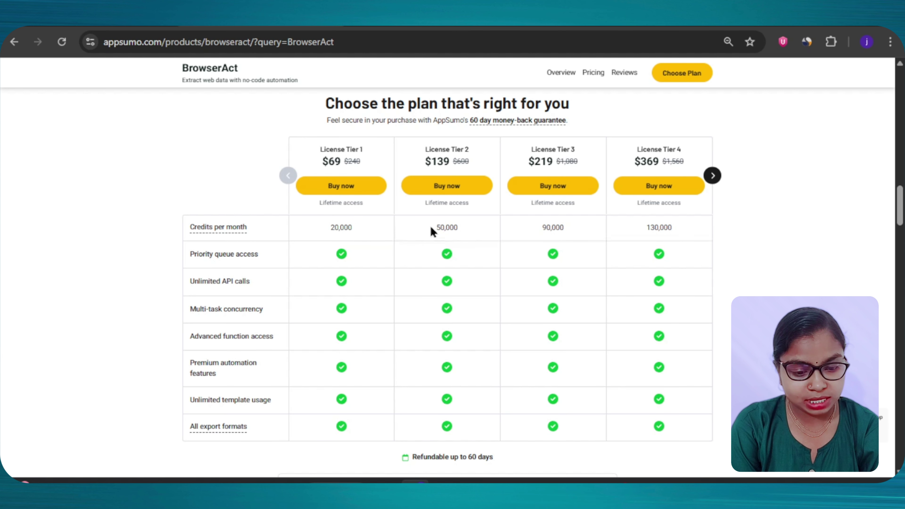
pyautogui.moveTo(412, 230); pyautogui.dragTo(465, 228)
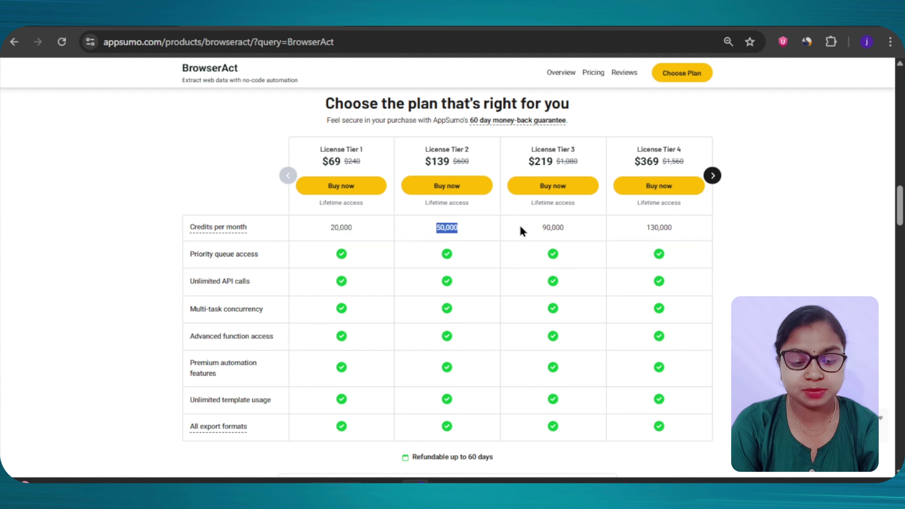
pyautogui.moveTo(621, 231); pyautogui.dragTo(684, 231)
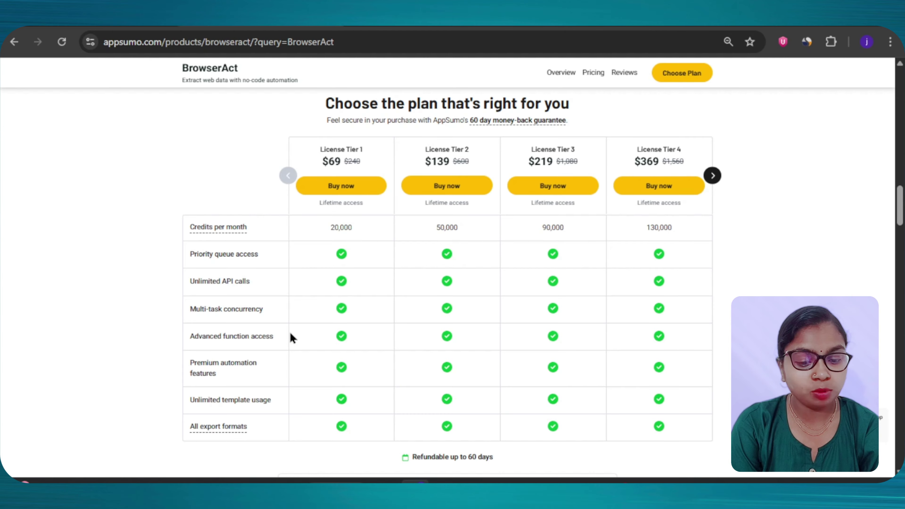
# Step: Read the customer reviews of BrowserAct, including their headlines, ratings and the founder team's replies
pyautogui.scroll(-12, 415, 319)
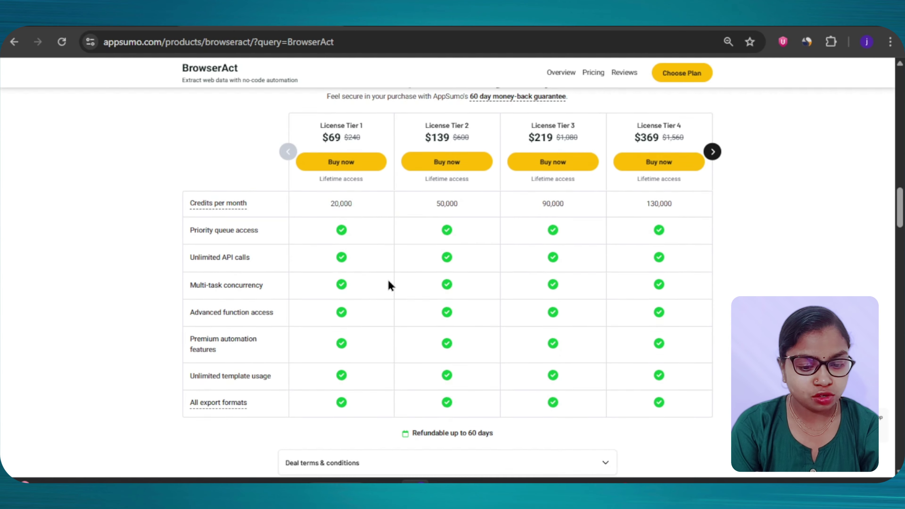
pyautogui.scroll(-9, 362, 307)
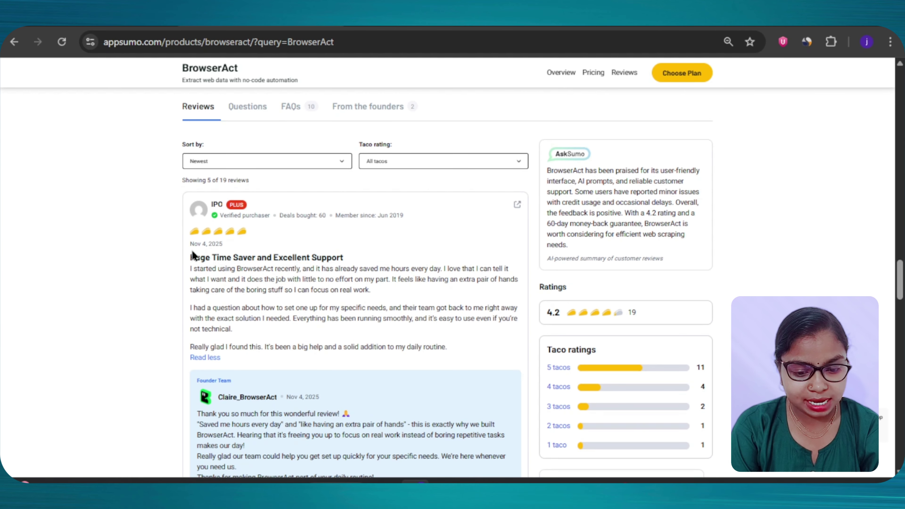
pyautogui.moveTo(192, 254); pyautogui.dragTo(345, 259)
pyautogui.click(268, 252)
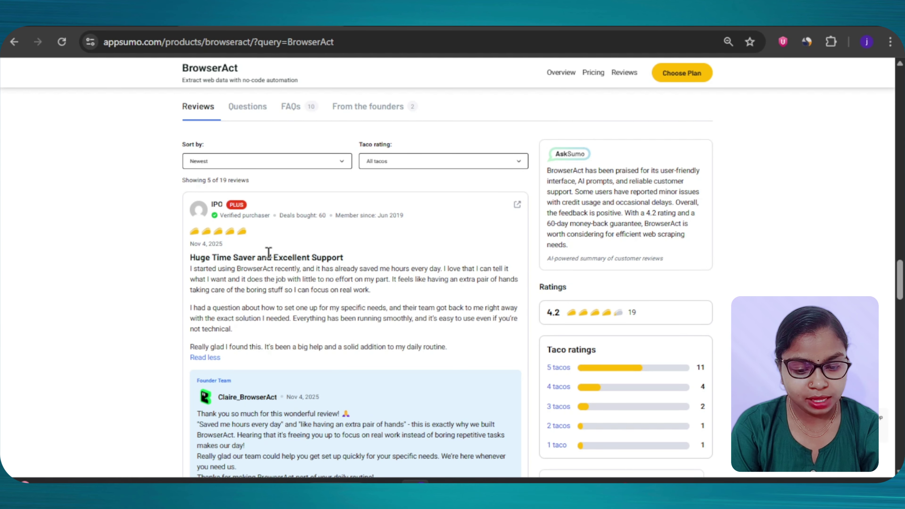
pyautogui.scroll(-9, 217, 271)
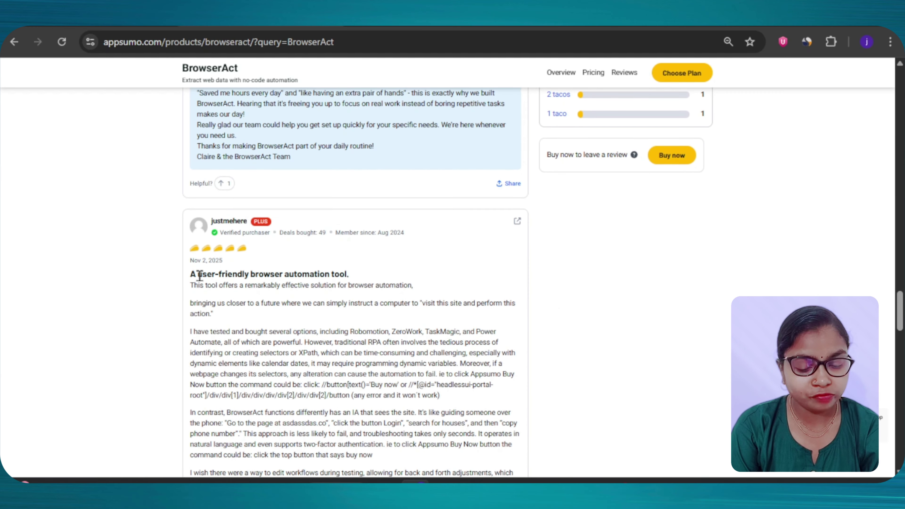
pyautogui.moveTo(198, 274); pyautogui.dragTo(340, 274)
pyautogui.click(344, 275)
pyautogui.scroll(-11, 310, 280)
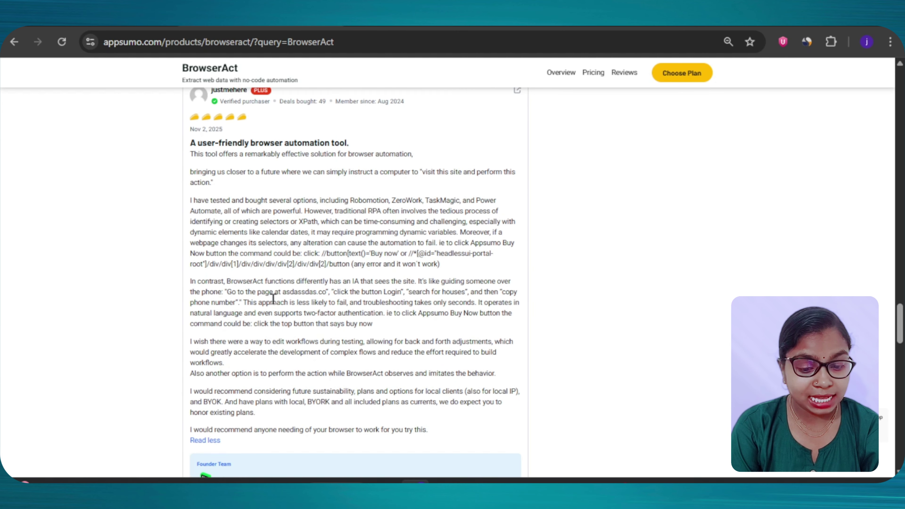
pyautogui.scroll(-13, 281, 328)
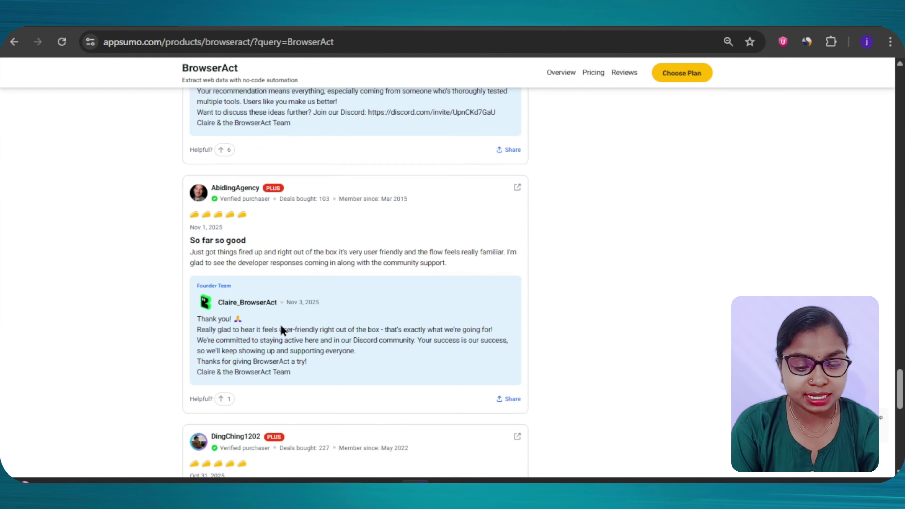
pyautogui.moveTo(182, 215); pyautogui.dragTo(256, 218)
pyautogui.click(266, 217)
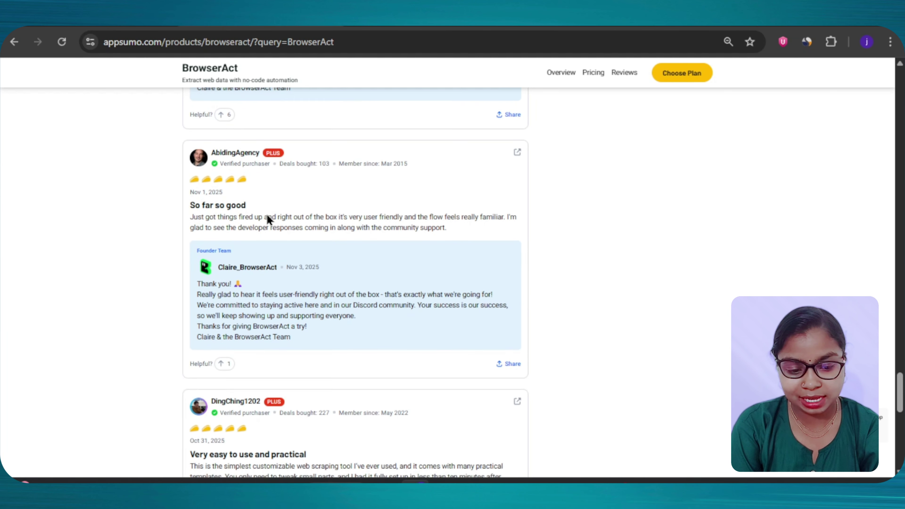
pyautogui.scroll(-4, 266, 217)
pyautogui.moveTo(203, 322); pyautogui.dragTo(317, 330)
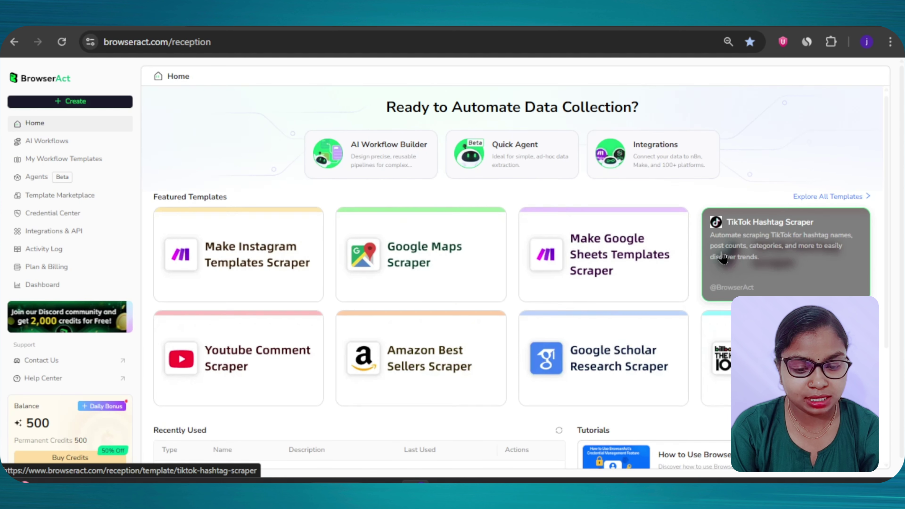
# Step: Look through the featured scraper templates on the BrowserAct home page
pyautogui.scroll(-3, 424, 288)
pyautogui.scroll(3, 548, 260)
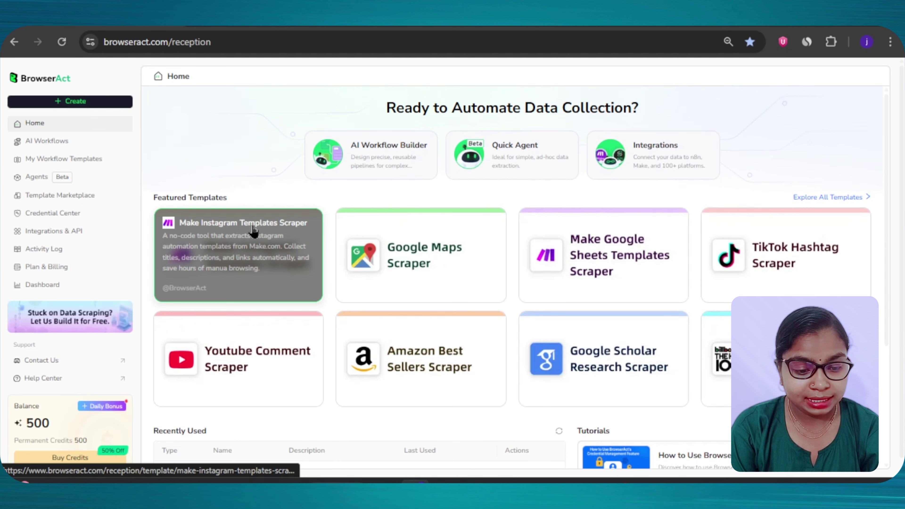
pyautogui.moveTo(155, 196); pyautogui.dragTo(249, 201)
pyautogui.click(409, 249)
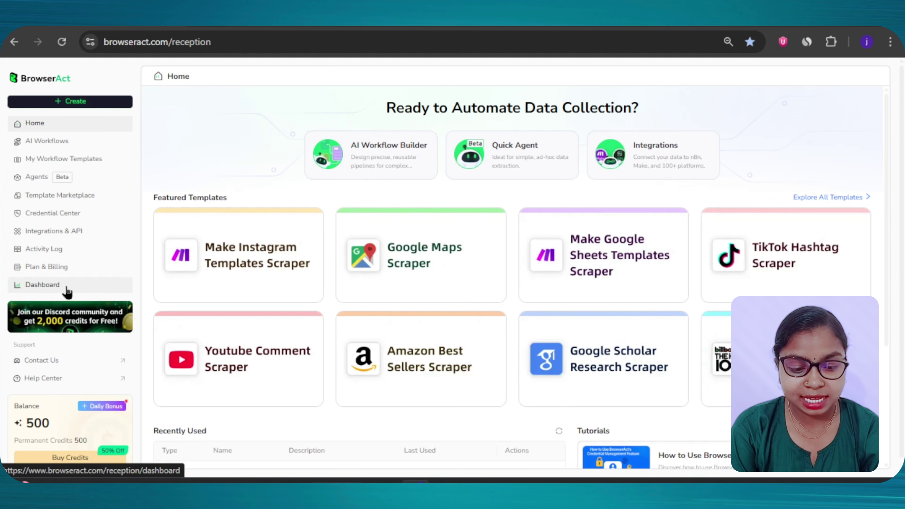
# Step: Claim the daily bonus of 500 free credits and check the account's credit balance
pyautogui.scroll(-1, 85, 287)
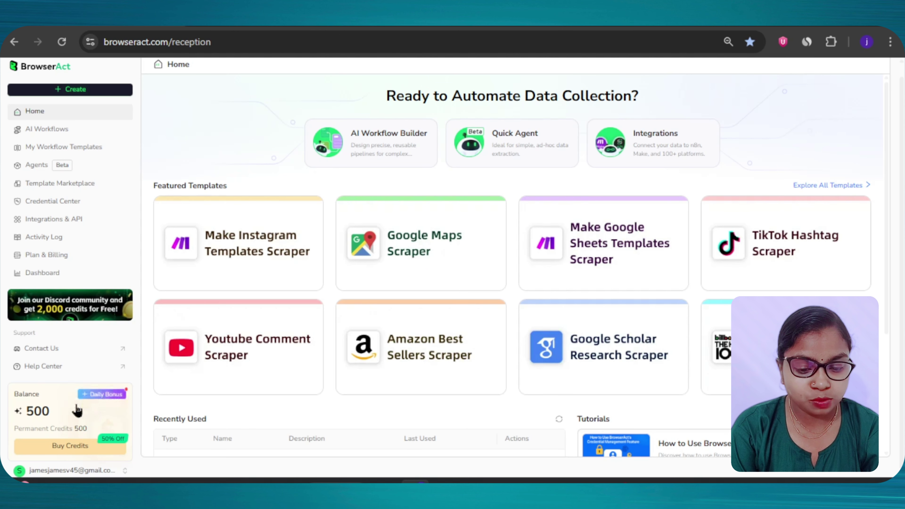
pyautogui.click(105, 395)
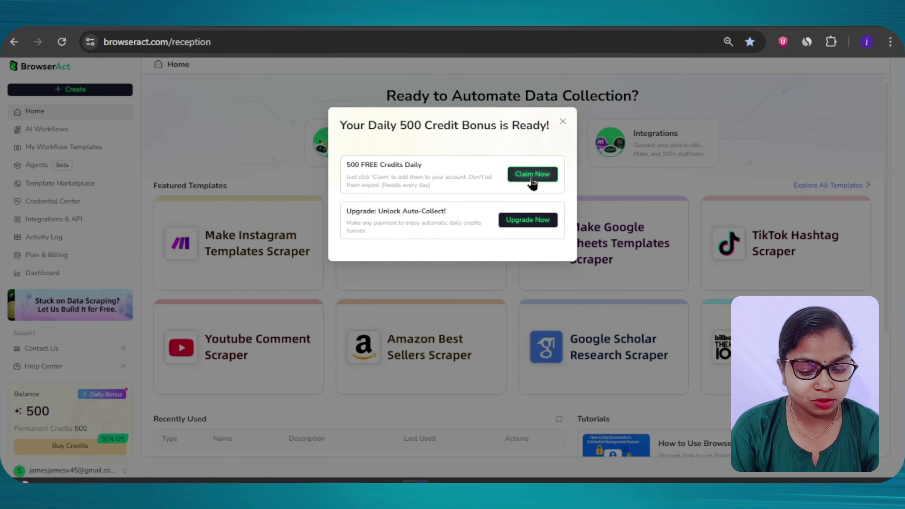
pyautogui.click(563, 126)
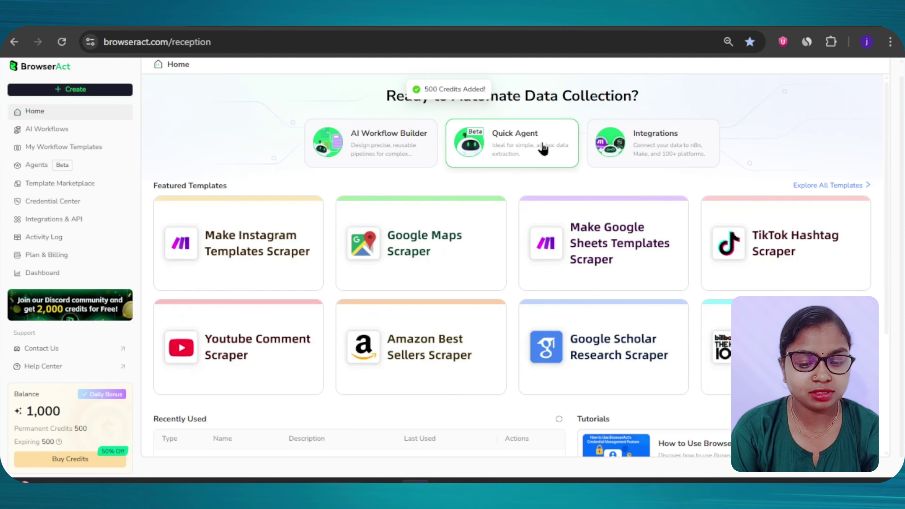
pyautogui.scroll(-1, 79, 424)
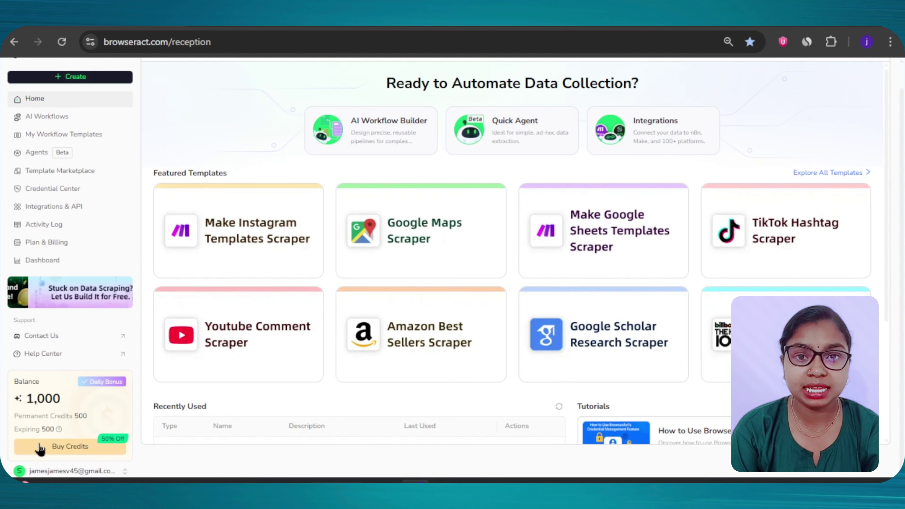
pyautogui.scroll(1, 81, 434)
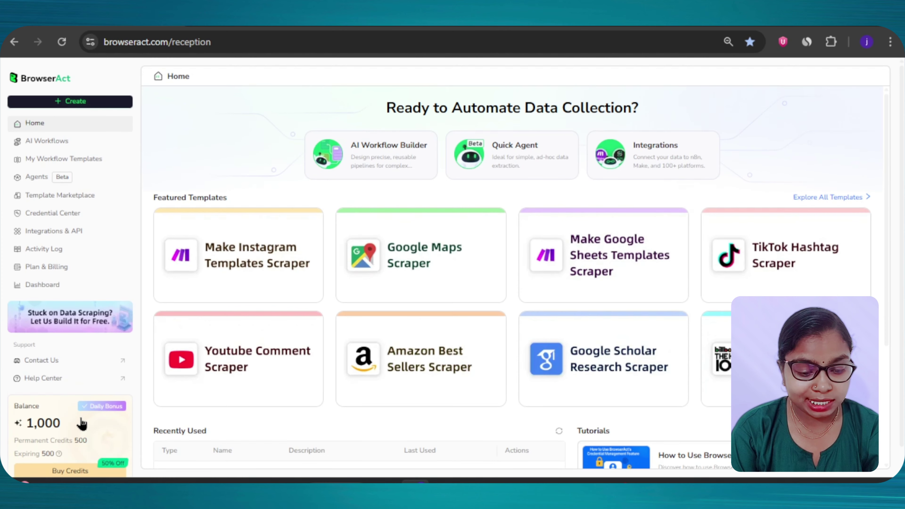
pyautogui.scroll(-1, 76, 421)
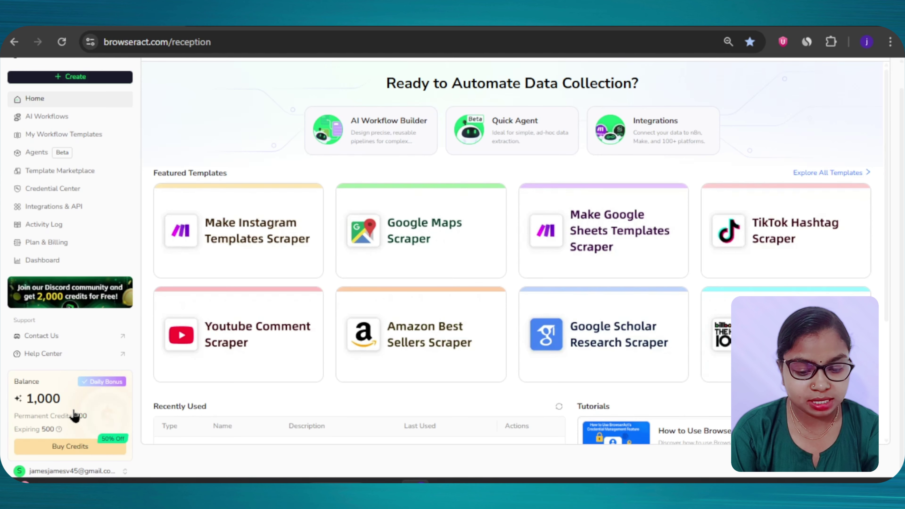
pyautogui.scroll(1, 76, 399)
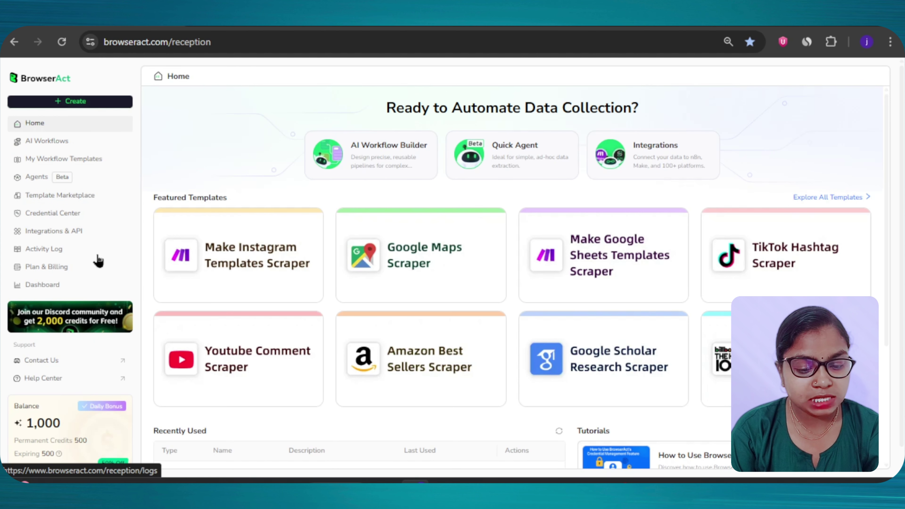
# Step: View the existing agents and the available integration platforms and API solutions
pyautogui.click(102, 189)
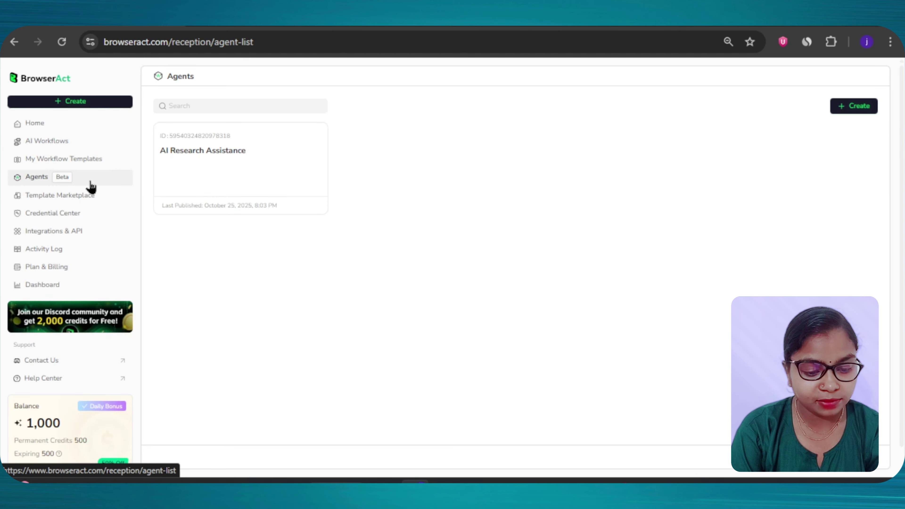
pyautogui.click(74, 237)
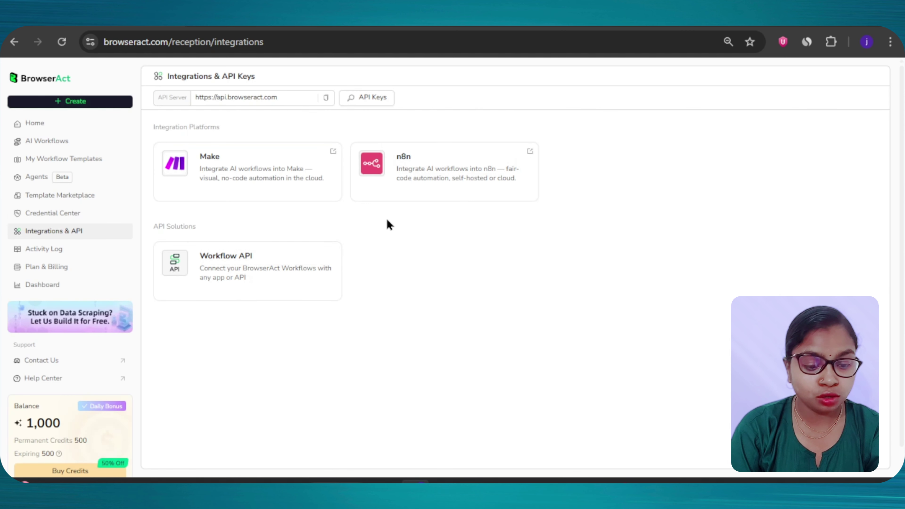
pyautogui.scroll(-1, 390, 225)
pyautogui.scroll(1, 302, 283)
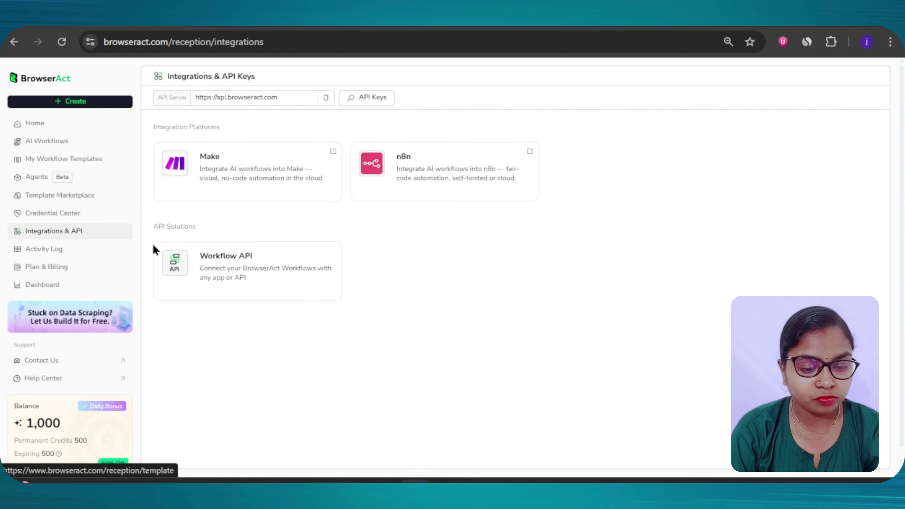
# Step: Browse the scraper templates on the first page of the Template Marketplace
pyautogui.click(56, 202)
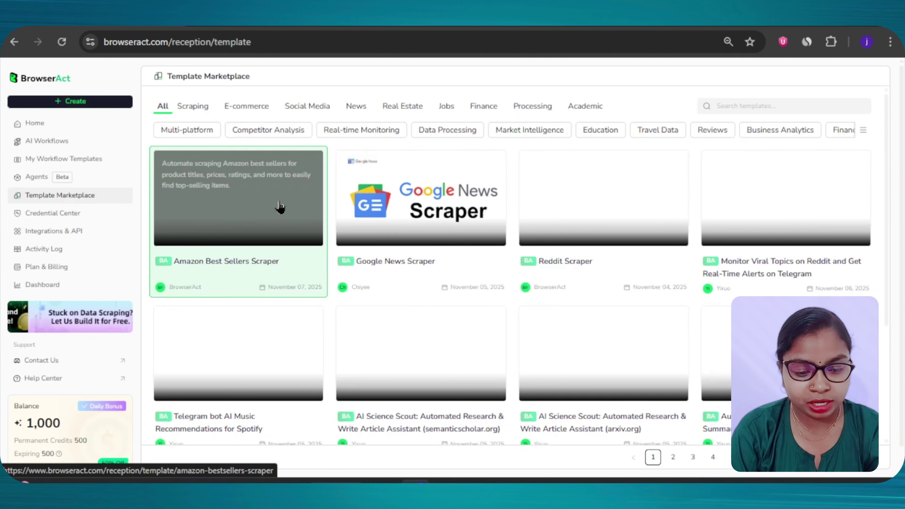
pyautogui.scroll(-5, 341, 260)
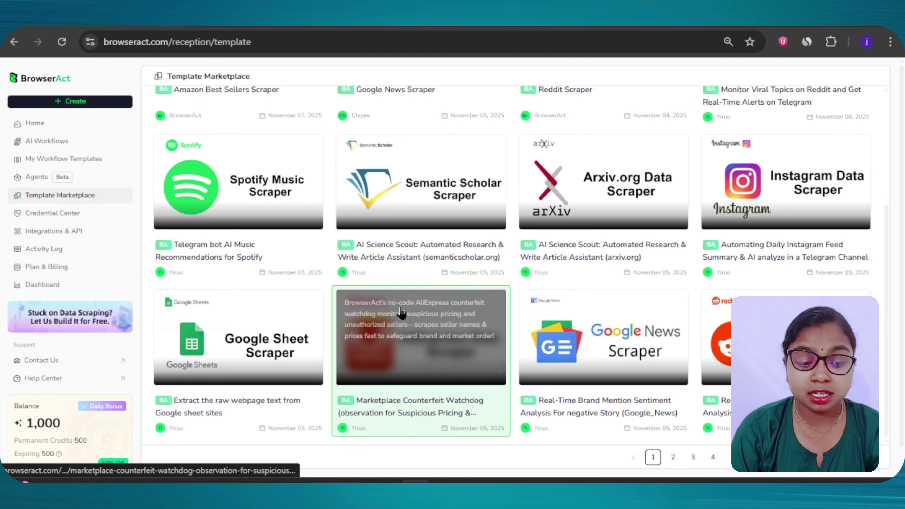
pyautogui.scroll(5, 602, 314)
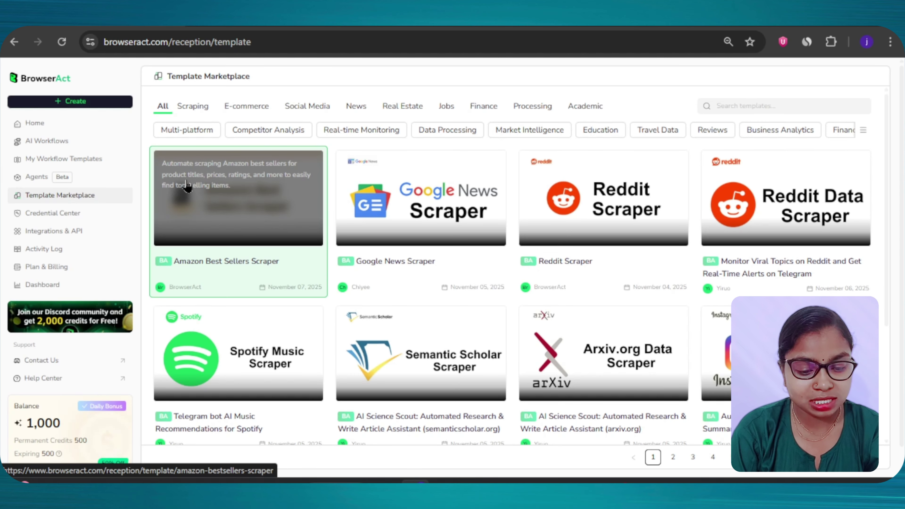
# Step: Create a new agent named "AI Research Assistance", leaving its optional description empty
pyautogui.click(91, 105)
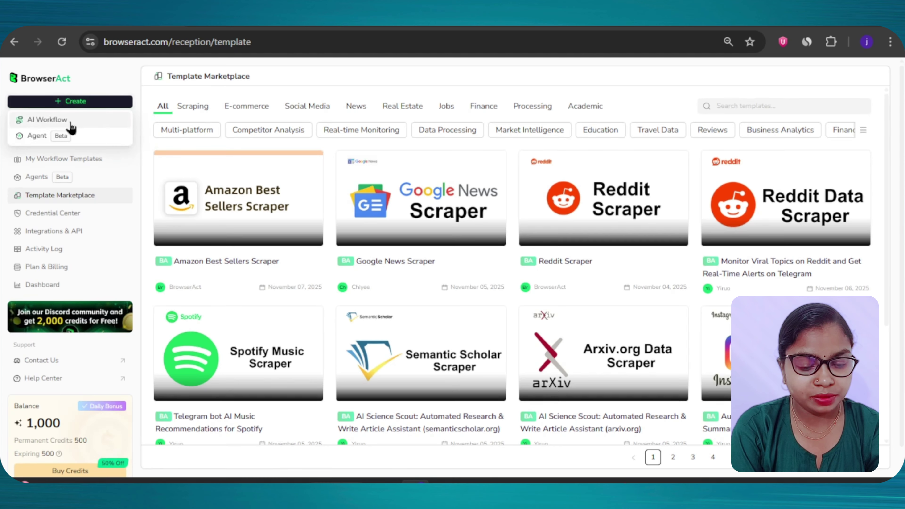
pyautogui.click(37, 136)
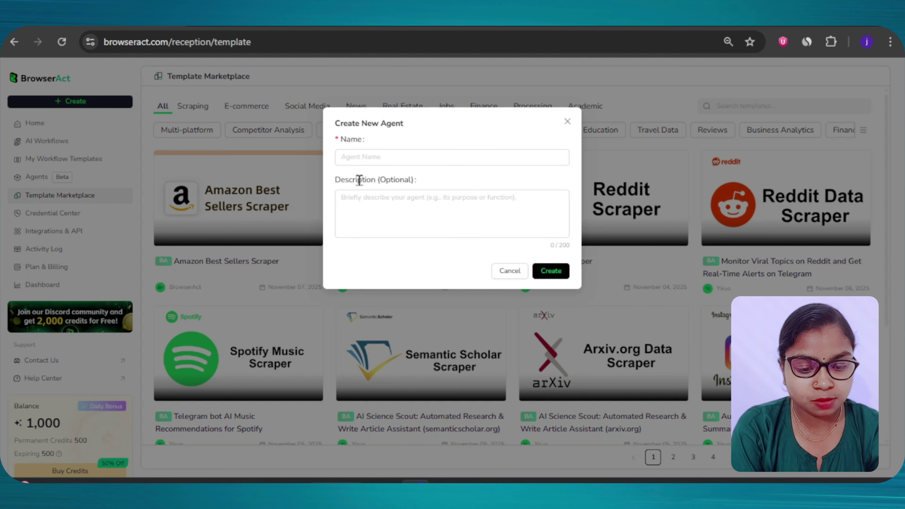
pyautogui.click(383, 157)
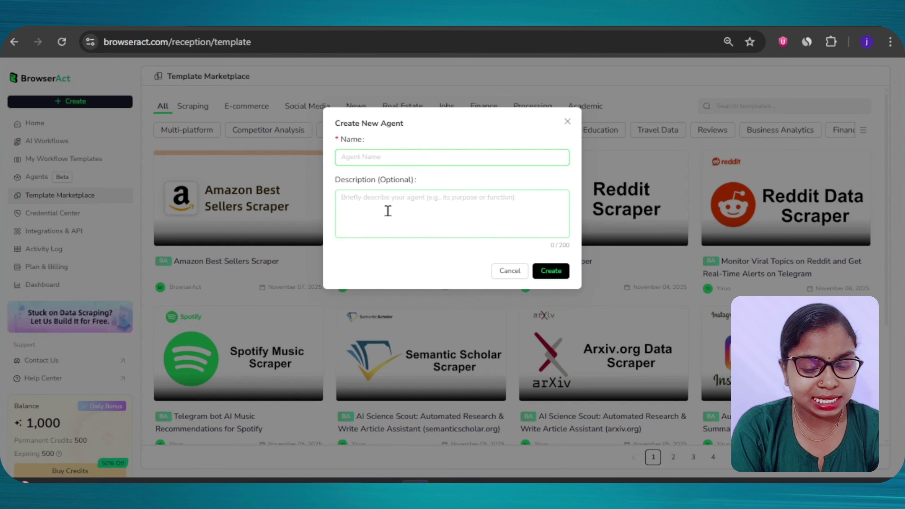
pyautogui.click(398, 204)
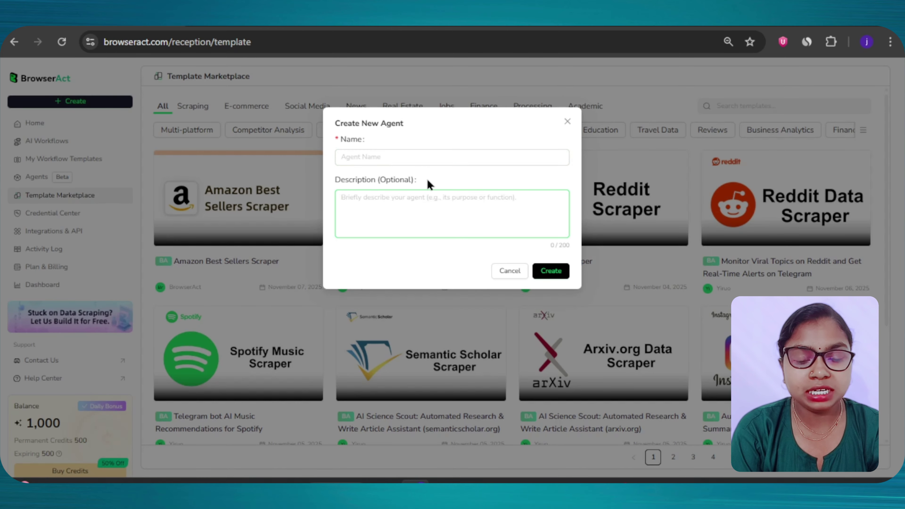
pyautogui.click(423, 157)
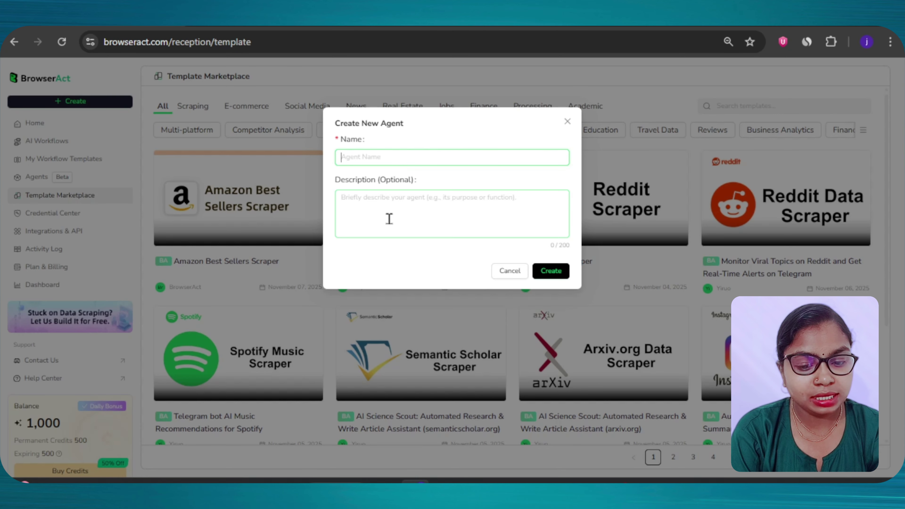
pyautogui.write('AI Research Assistance')
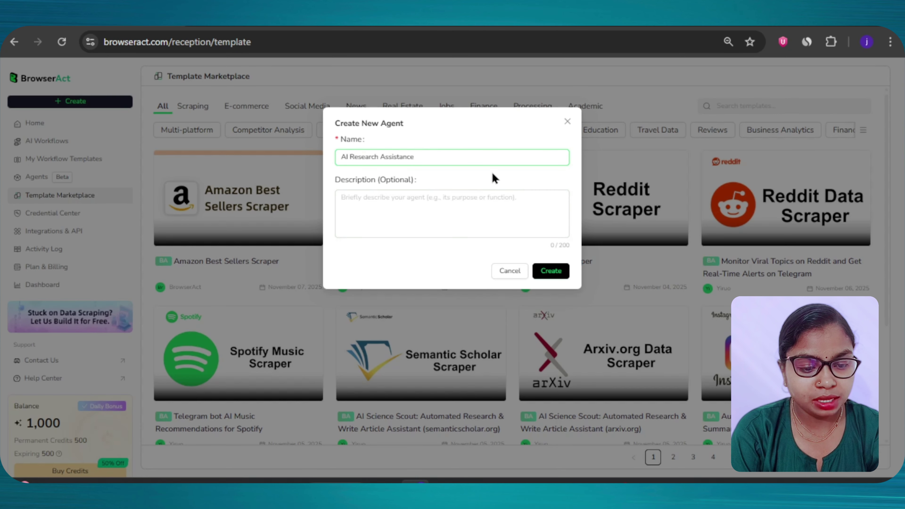
pyautogui.click(556, 279)
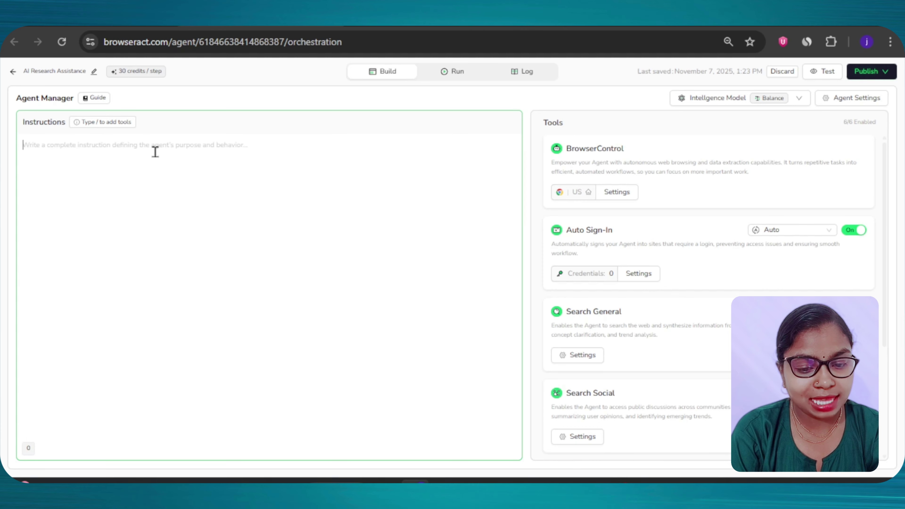
# Step: Instruct the agent to research topics on Google, summarize the top 5–7 relevant websites, and combine findings with source URLs in a Research Summary document
pyautogui.write('You are an AI Research Assistant. Your task is to research any given topic by searching it on Google, opening the top 5–7 relevant websites, reading their main content, summarizing key insights from each source, and then generating a final Research Summary document with all findings combined. Include source URLs and keep summaries clear, concise, and factual.')
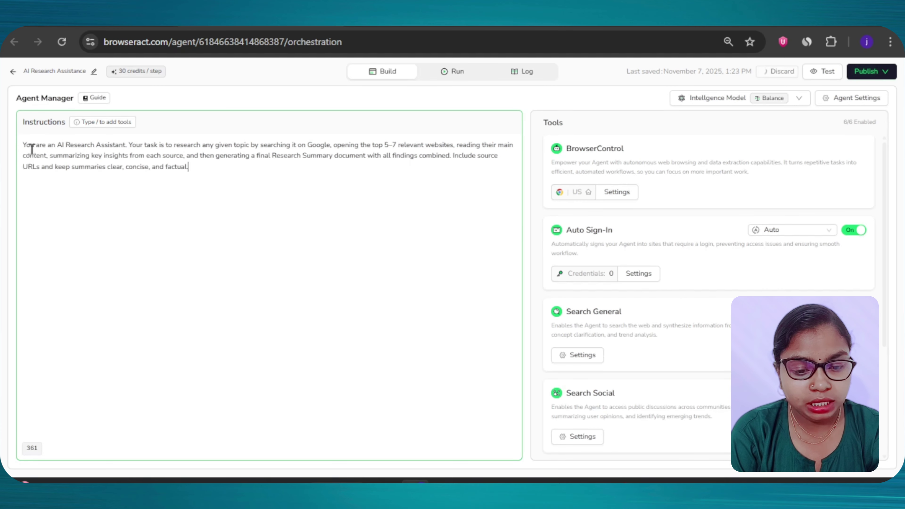
# Step: Read through the agent's instructions from its assistant role to the requirements for source URLs and clear, concise, factual summaries
pyautogui.moveTo(32, 149); pyautogui.dragTo(393, 146)
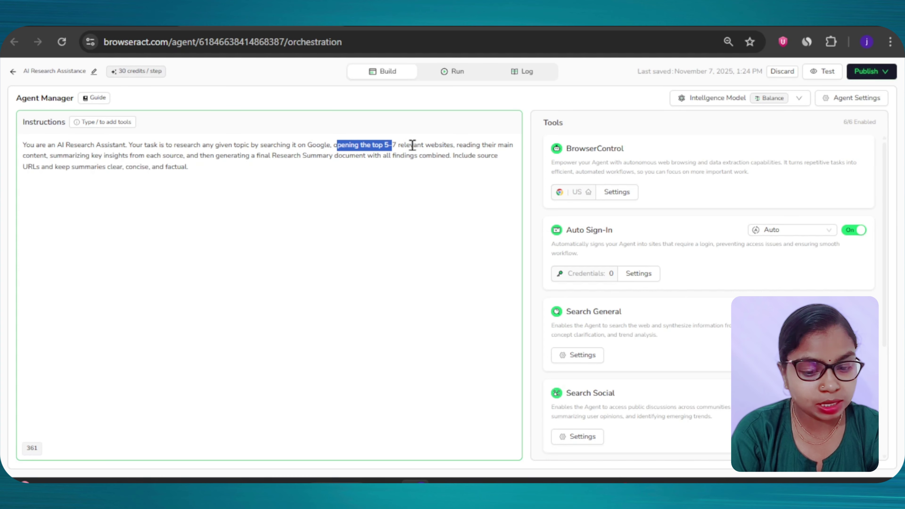
pyautogui.moveTo(463, 145); pyautogui.dragTo(515, 146)
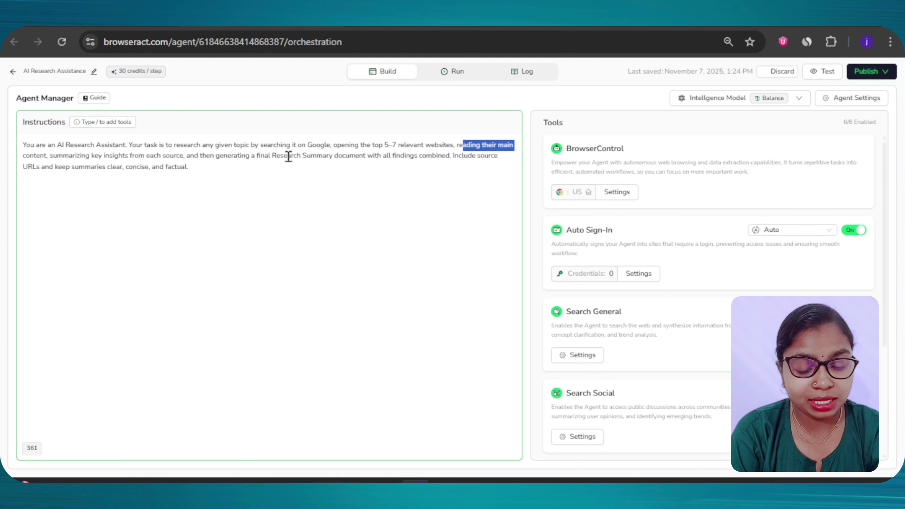
pyautogui.moveTo(58, 157); pyautogui.dragTo(498, 157)
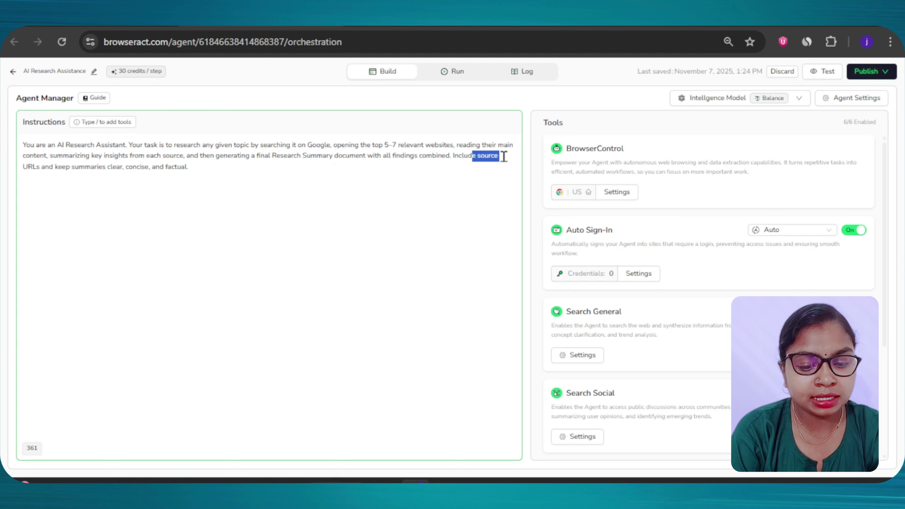
pyautogui.moveTo(41, 167); pyautogui.dragTo(176, 167)
pyautogui.click(203, 167)
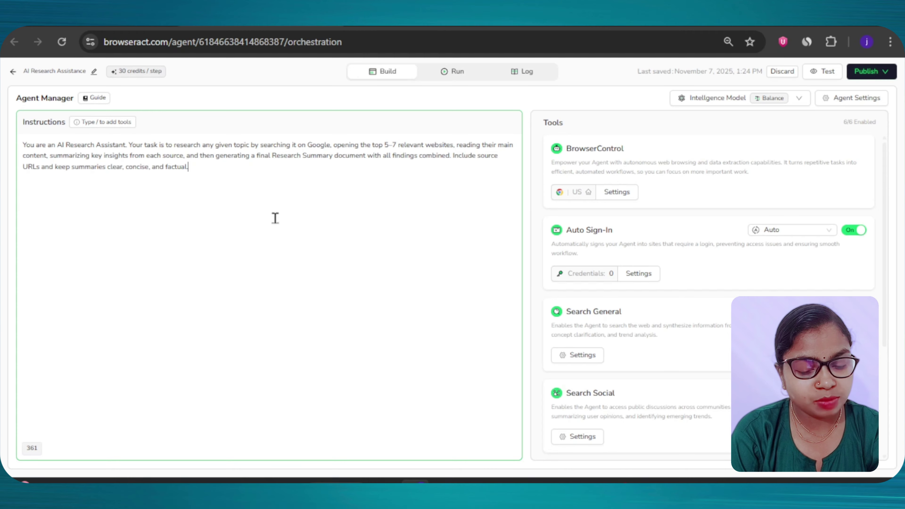
pyautogui.moveTo(207, 169); pyautogui.dragTo(19, 141)
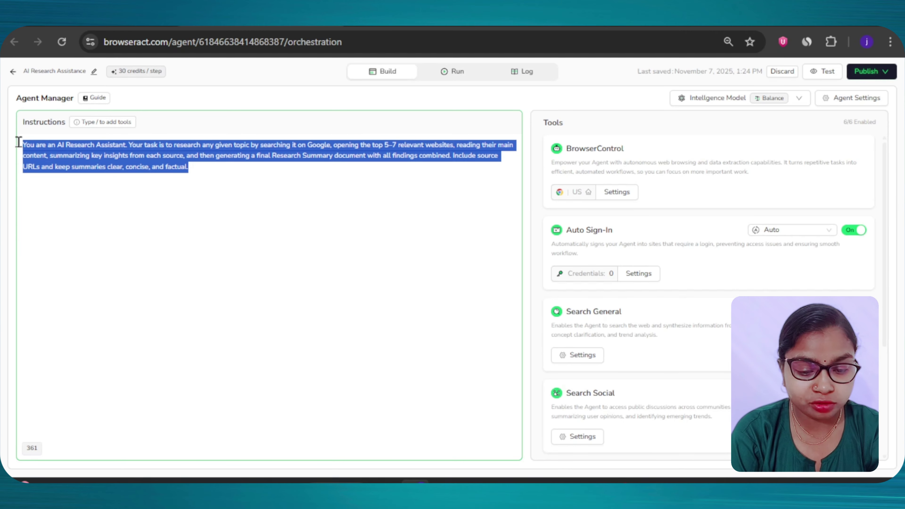
pyautogui.click(236, 180)
pyautogui.moveTo(174, 155); pyautogui.dragTo(272, 169)
pyautogui.click(282, 172)
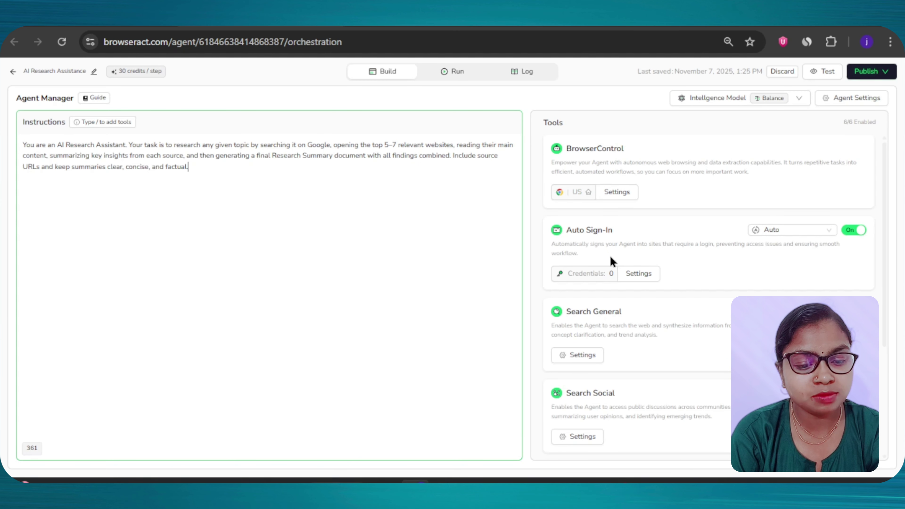
# Step: Look over the agent's tools and set the BrowserControl region to USA
pyautogui.scroll(-3, 609, 300)
pyautogui.scroll(3, 616, 314)
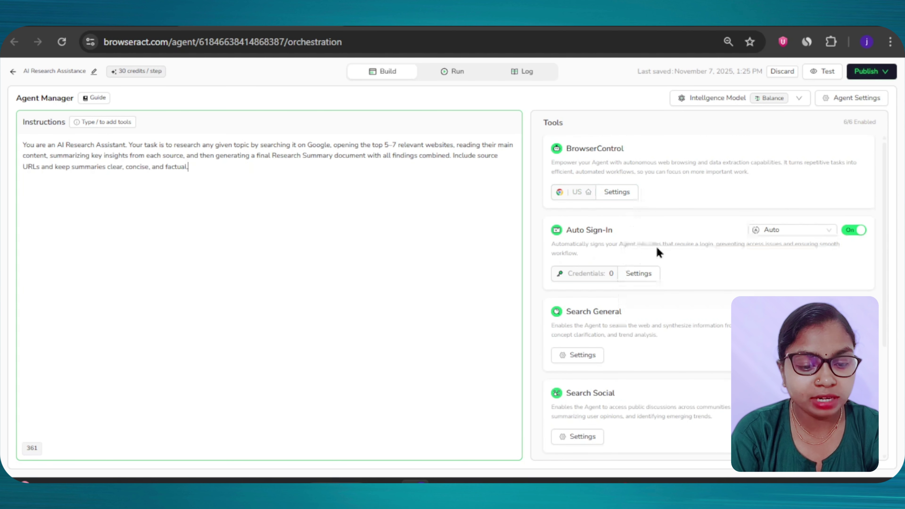
pyautogui.click(607, 193)
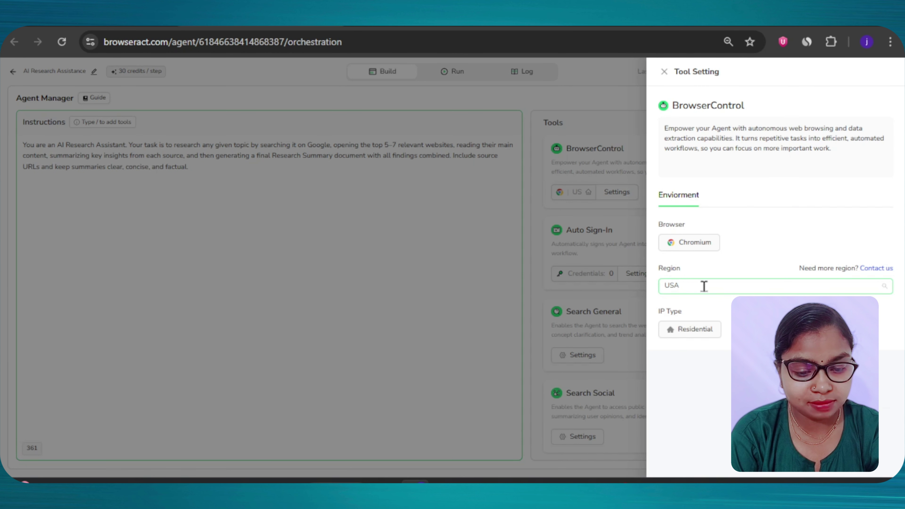
pyautogui.click(704, 286)
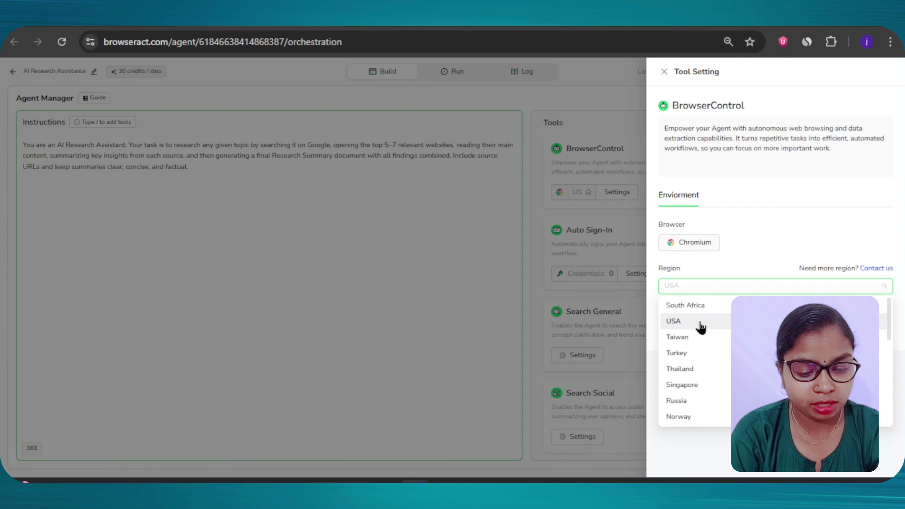
pyautogui.scroll(-3, 693, 392)
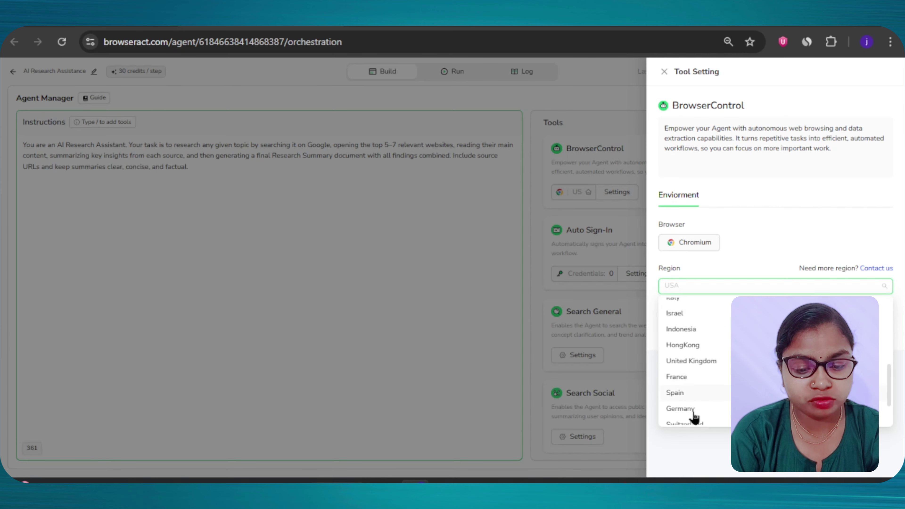
pyautogui.scroll(-2, 693, 406)
pyautogui.scroll(7, 696, 374)
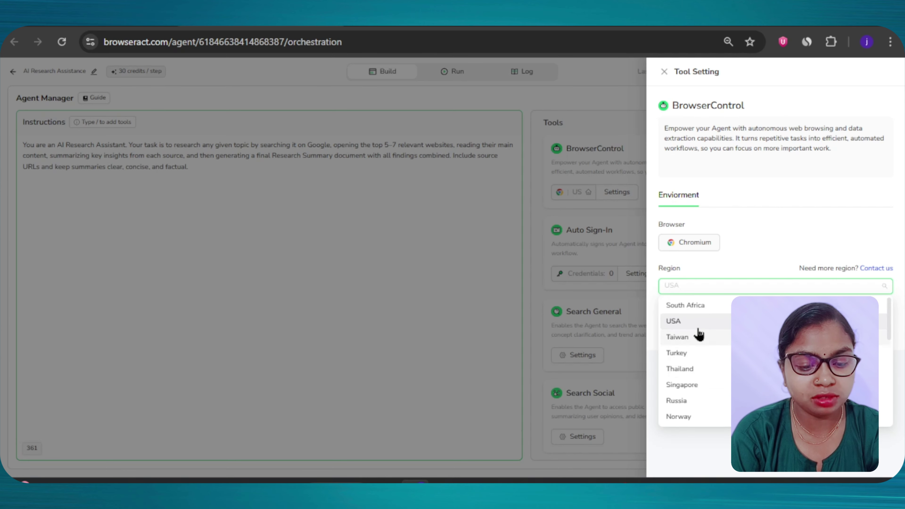
pyautogui.click(698, 324)
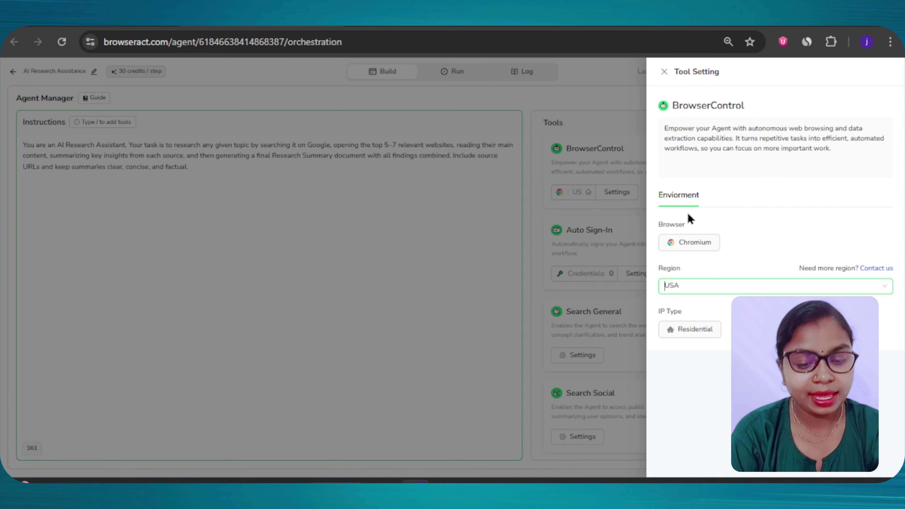
pyautogui.click(732, 285)
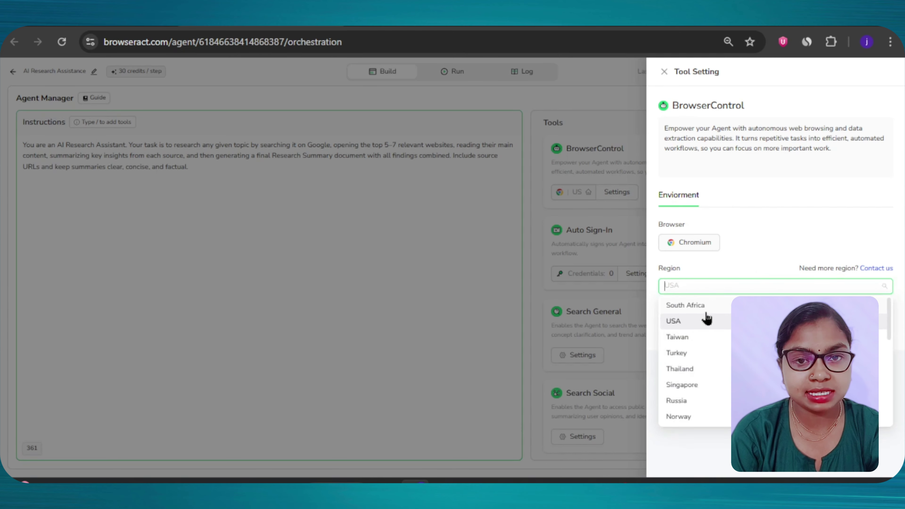
pyautogui.click(700, 324)
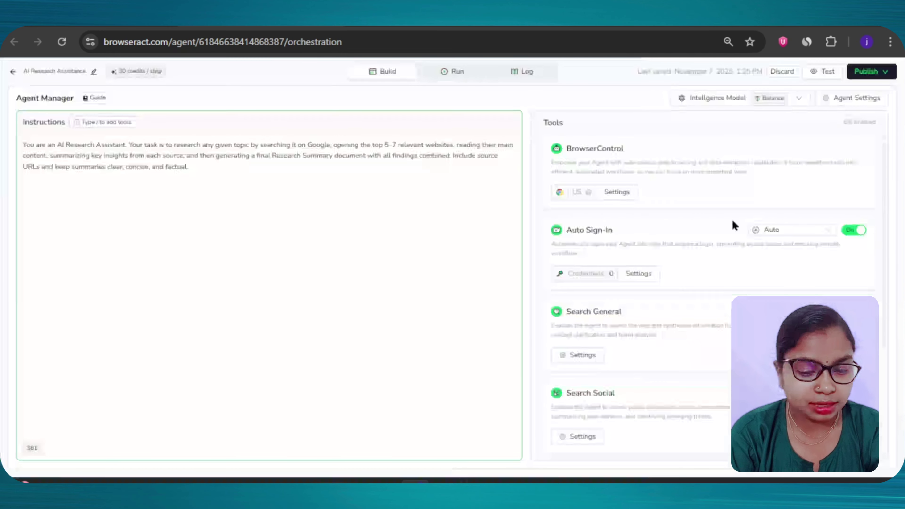
# Step: Review the agent's model types and execution styles, and its run step, action, failure and retry limits
pyautogui.click(799, 99)
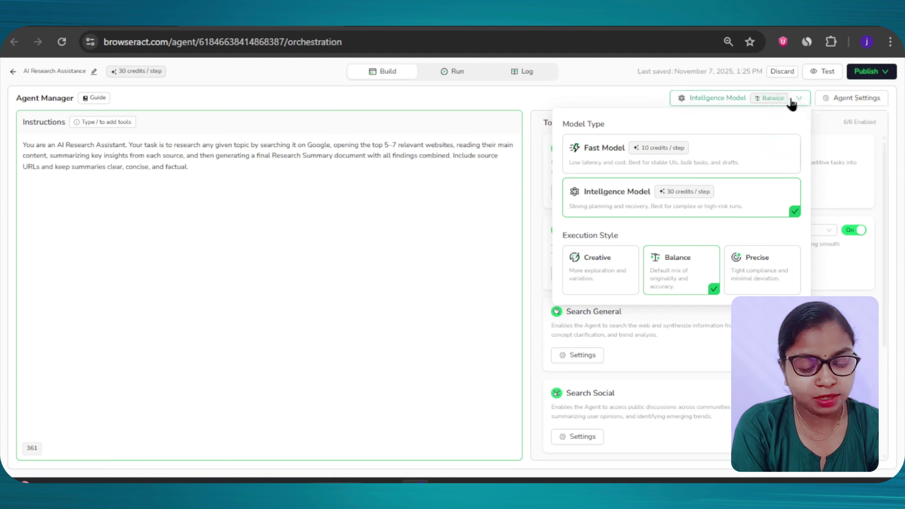
pyautogui.click(799, 101)
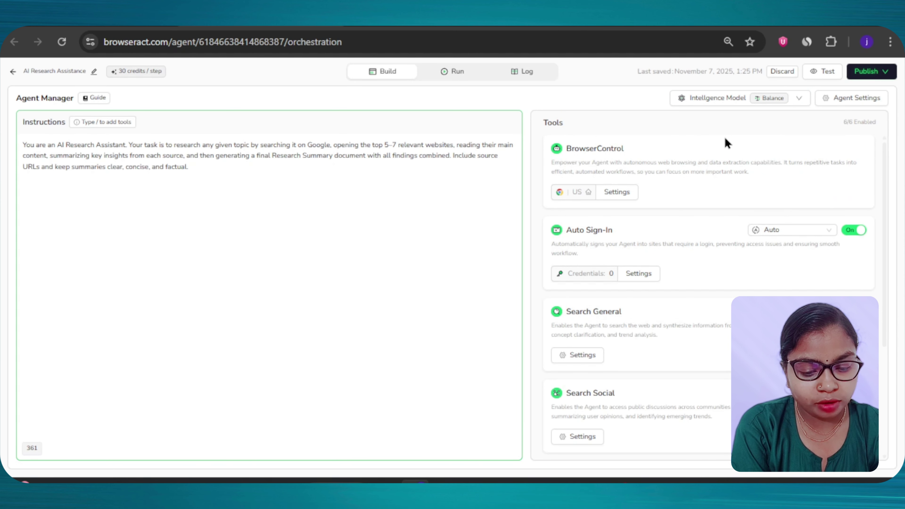
pyautogui.click(857, 102)
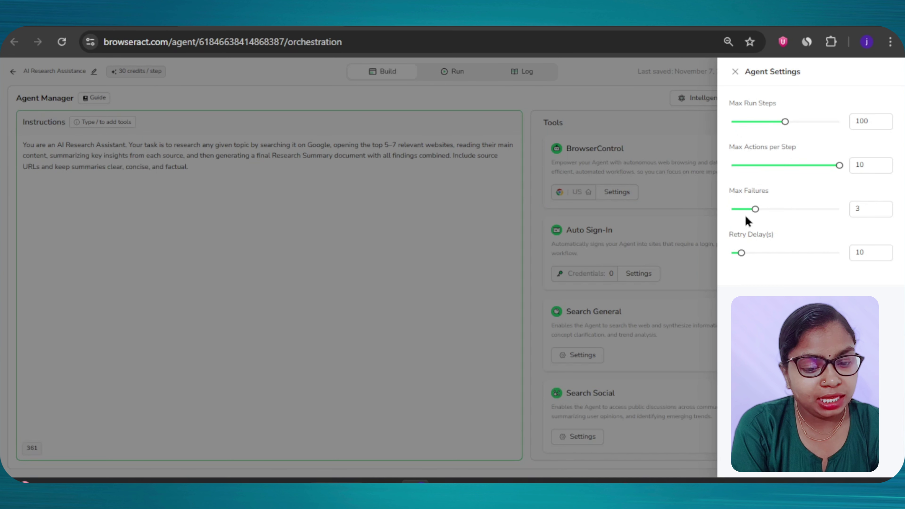
pyautogui.click(735, 72)
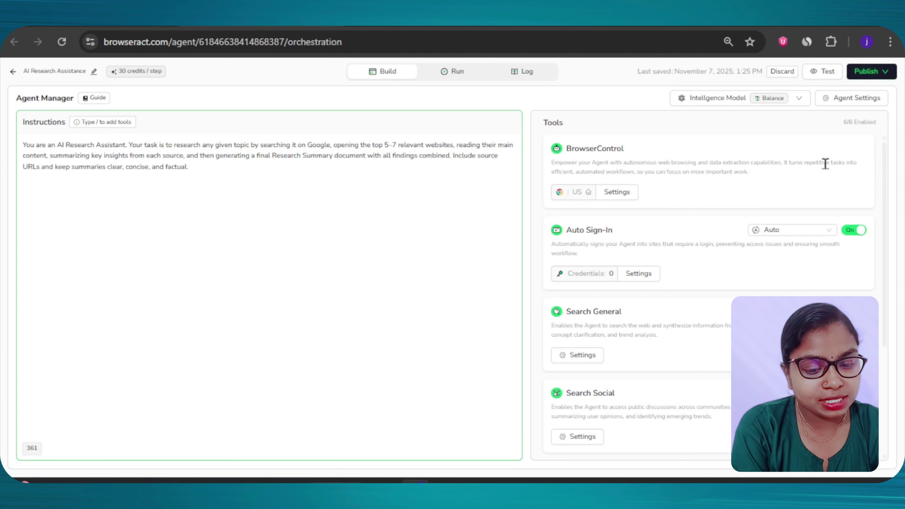
# Step: Publish the agent as a new version
pyautogui.click(876, 75)
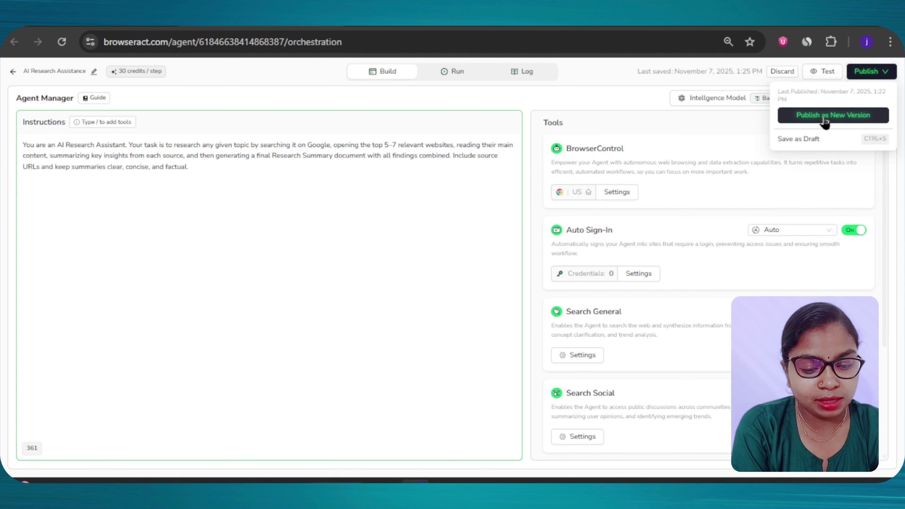
pyautogui.click(828, 121)
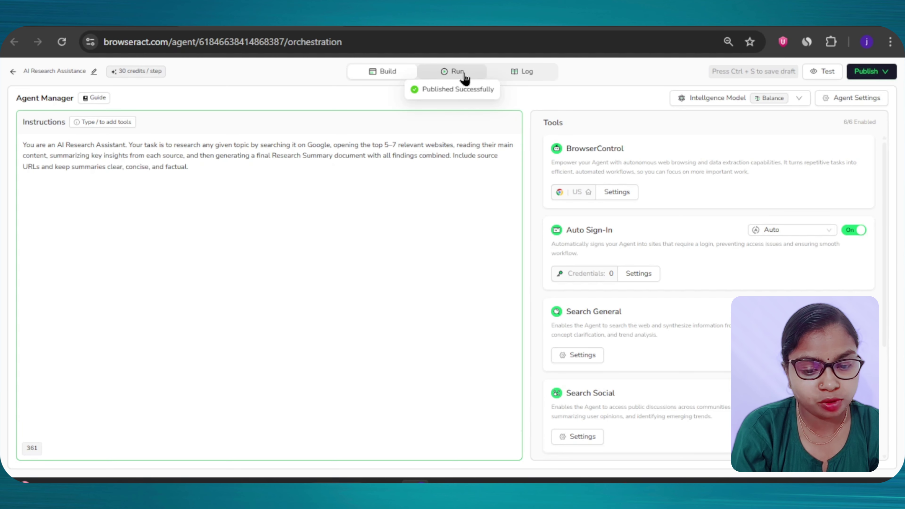
# Step: Run the agent on the task "Top Digital marketing trends for 2025" in Incognito Mode
pyautogui.click(463, 73)
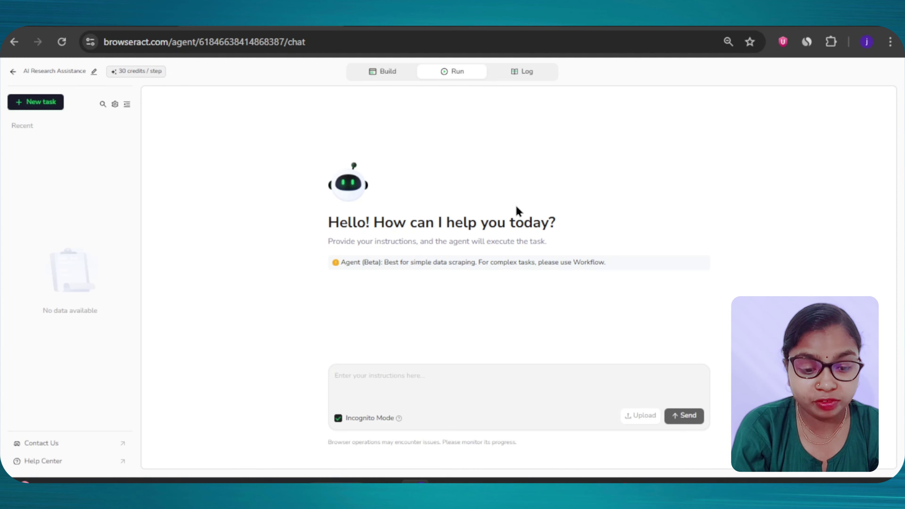
pyautogui.click(380, 381)
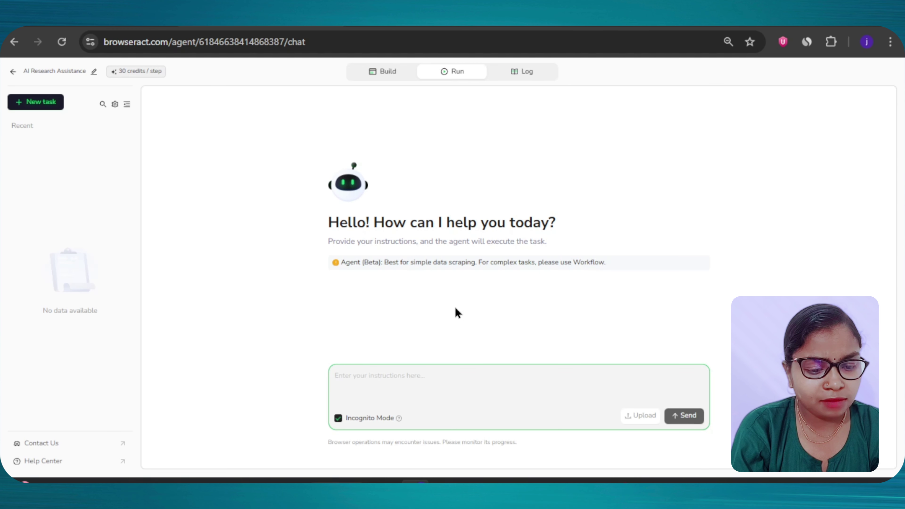
pyautogui.click(395, 74)
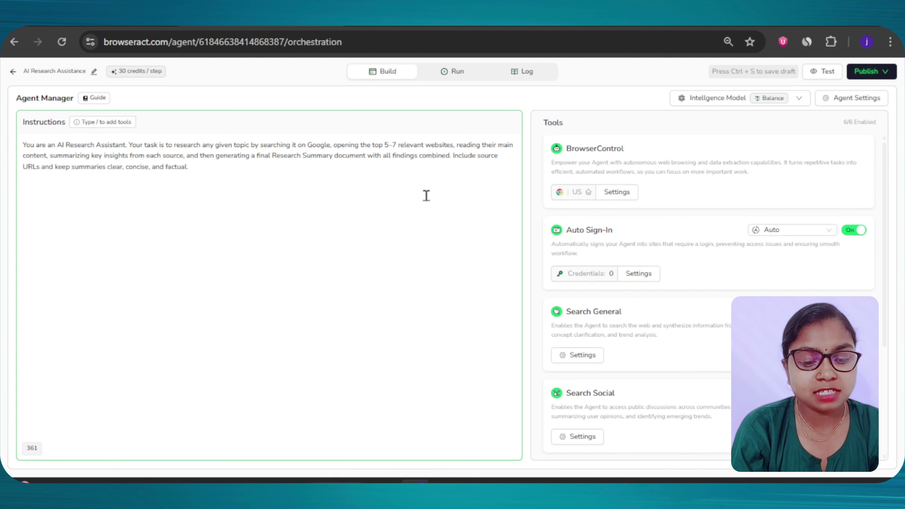
pyautogui.click(457, 73)
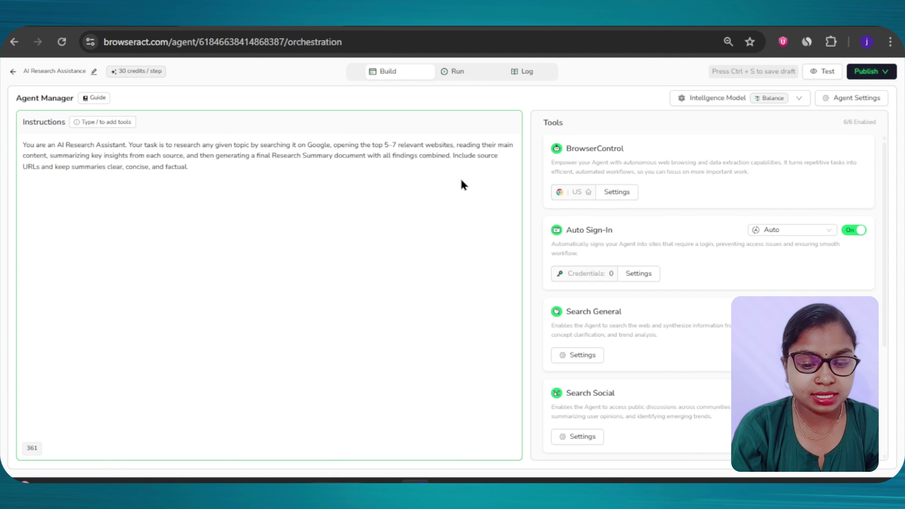
pyautogui.click(369, 378)
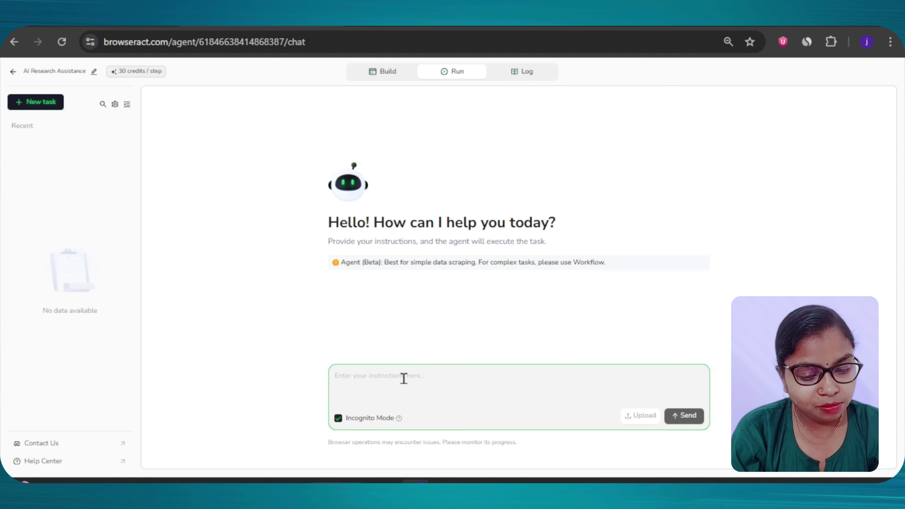
pyautogui.write('Top  Digital marketing trends for 2025')
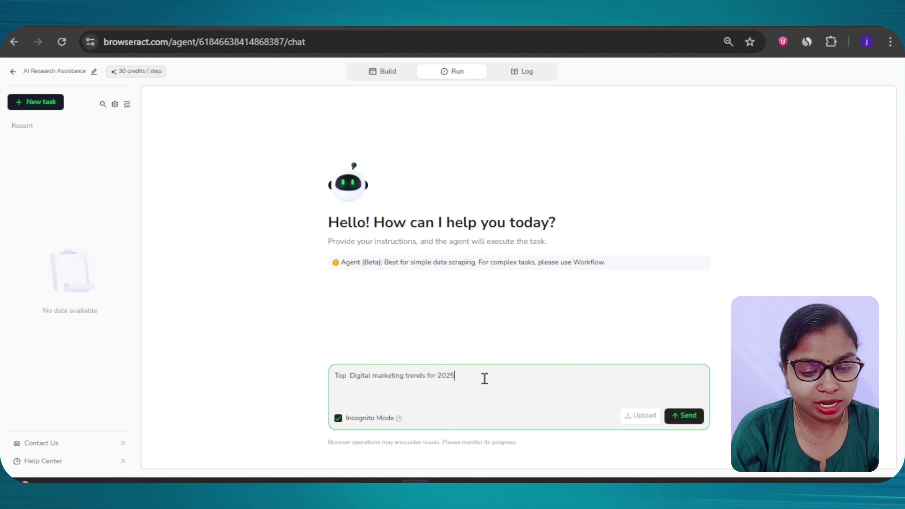
pyautogui.click(695, 421)
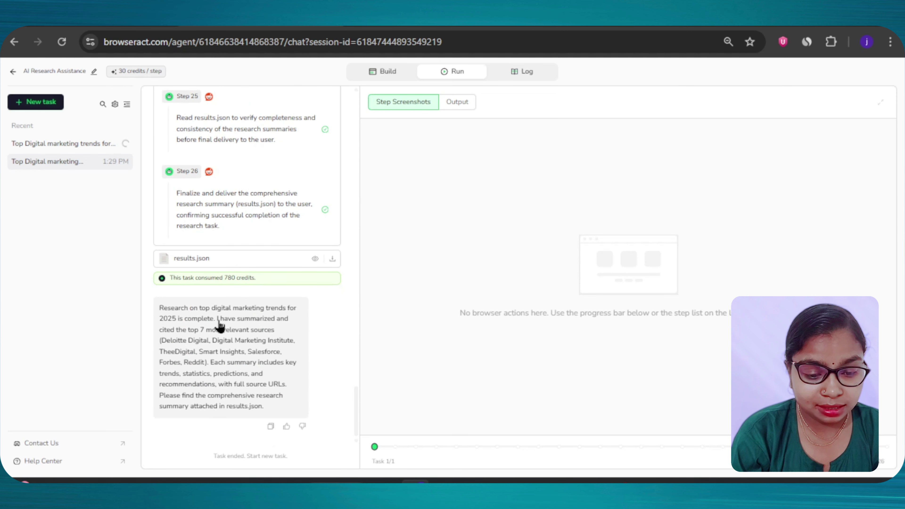
# Step: Review the completed research task's closing summary and final steps, and download its results.json file
pyautogui.moveTo(160, 308); pyautogui.dragTo(278, 420)
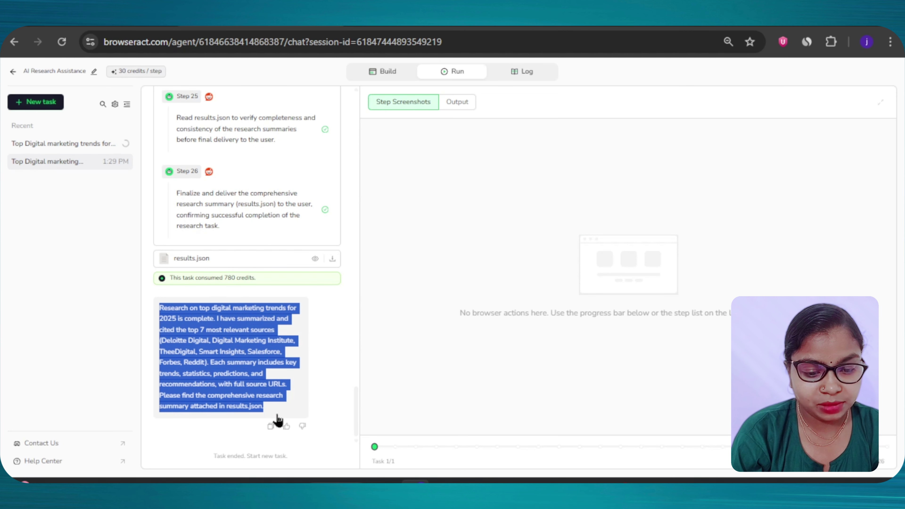
pyautogui.click(221, 401)
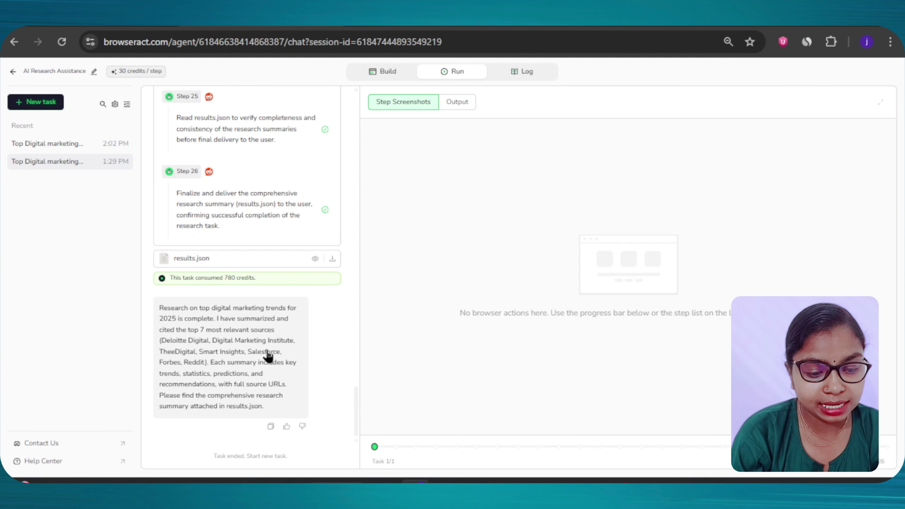
pyautogui.scroll(4, 268, 354)
pyautogui.scroll(4, 265, 344)
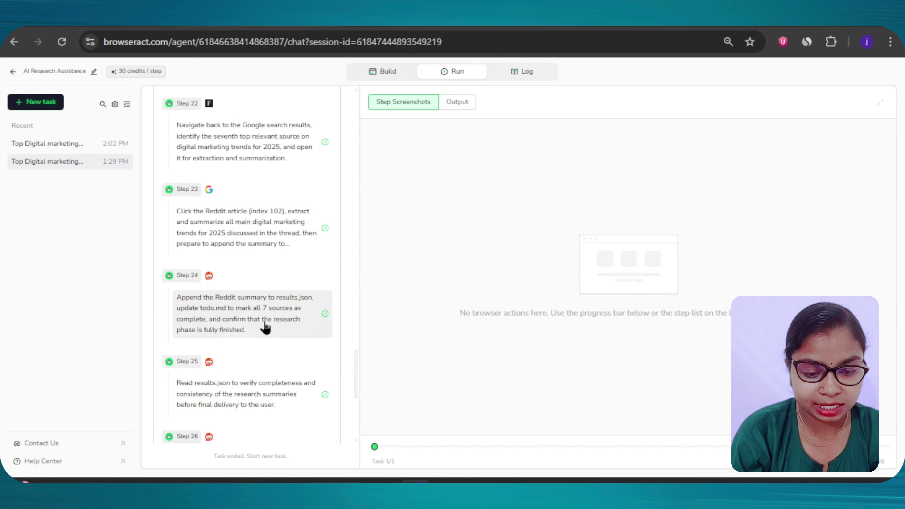
pyautogui.scroll(-8, 264, 324)
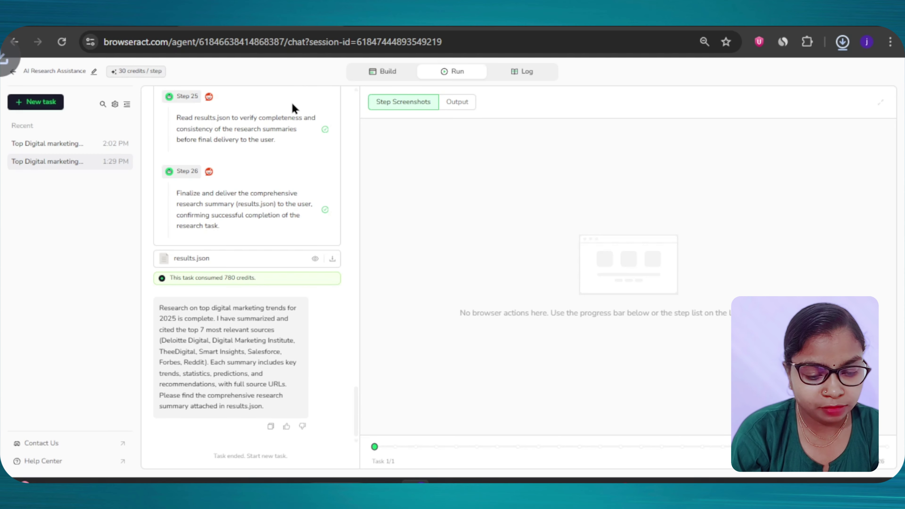
pyautogui.moveTo(701, 87)
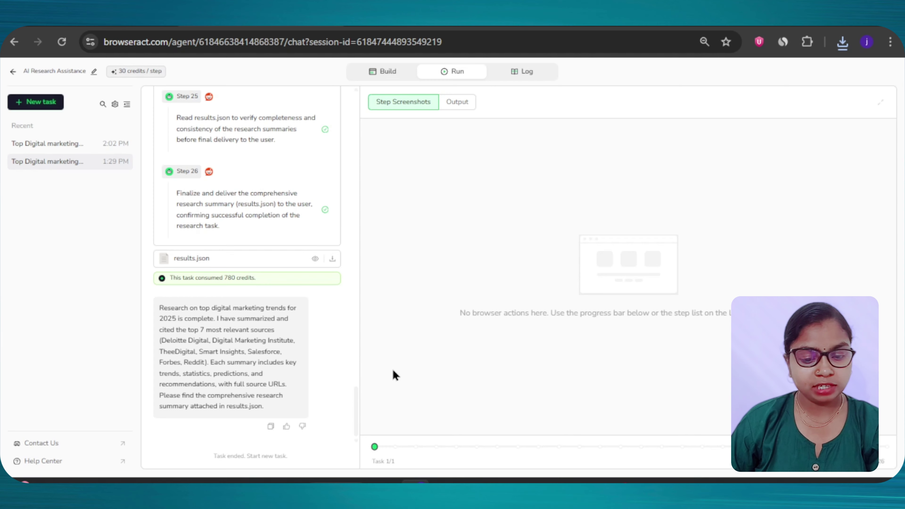
# Step: Return to the home page and create an AI workflow named "Daily News Digest Workflow" without a description
pyautogui.click(246, 19)
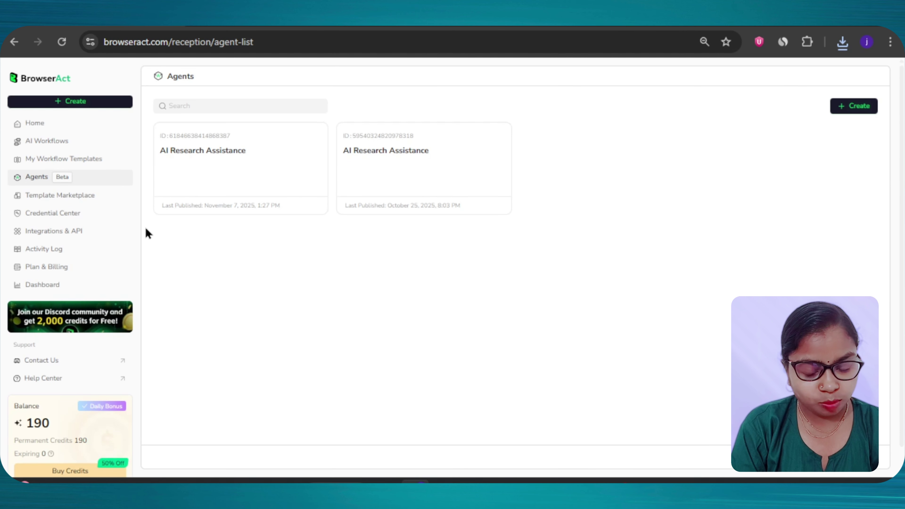
pyautogui.click(53, 131)
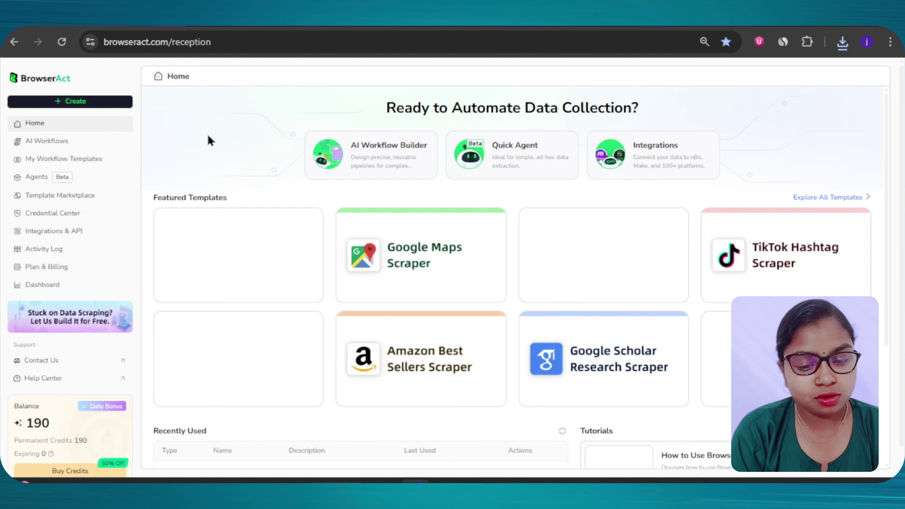
pyautogui.click(120, 103)
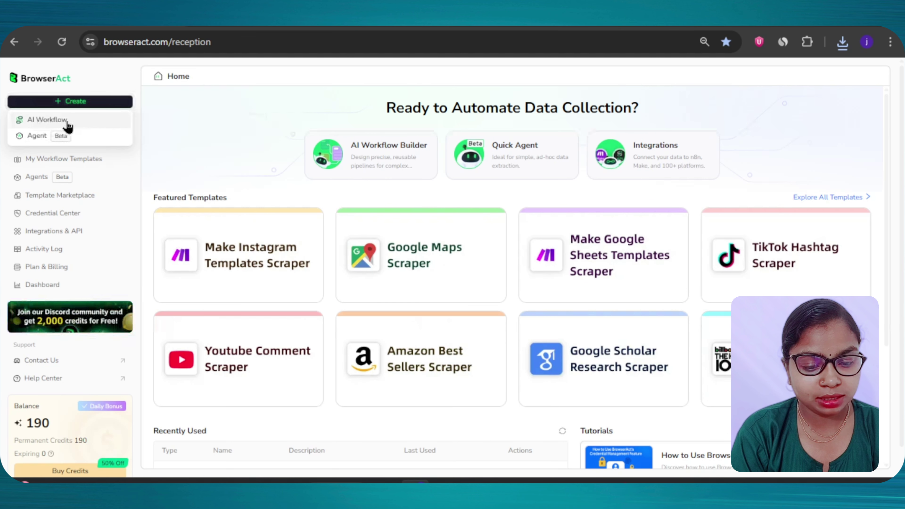
pyautogui.click(91, 124)
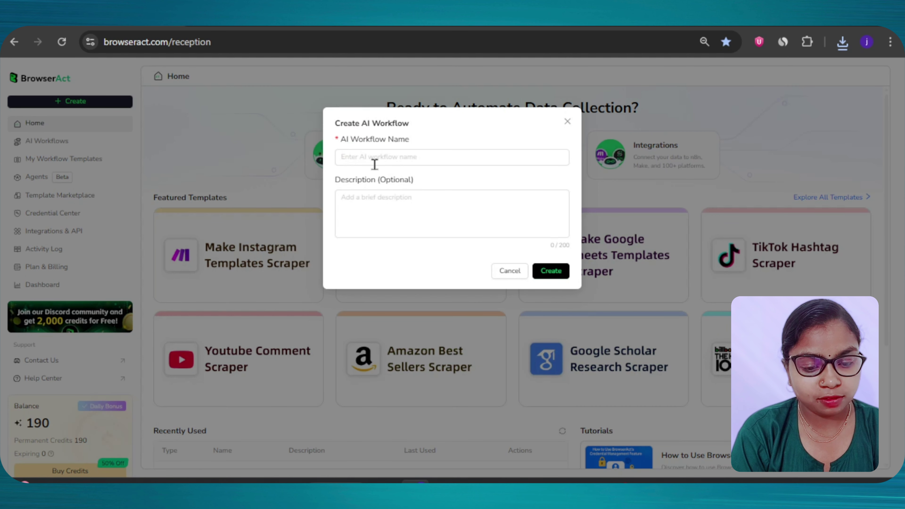
pyautogui.write('Daily')
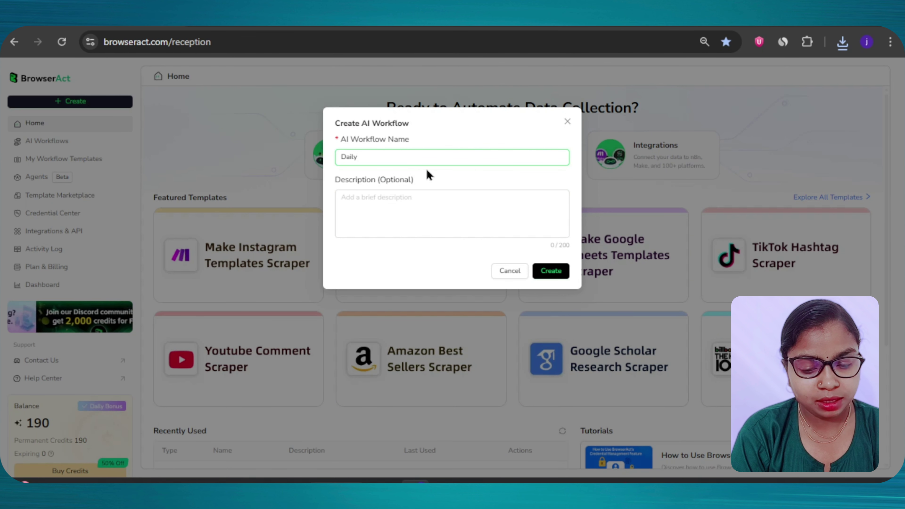
pyautogui.write(' News Digest')
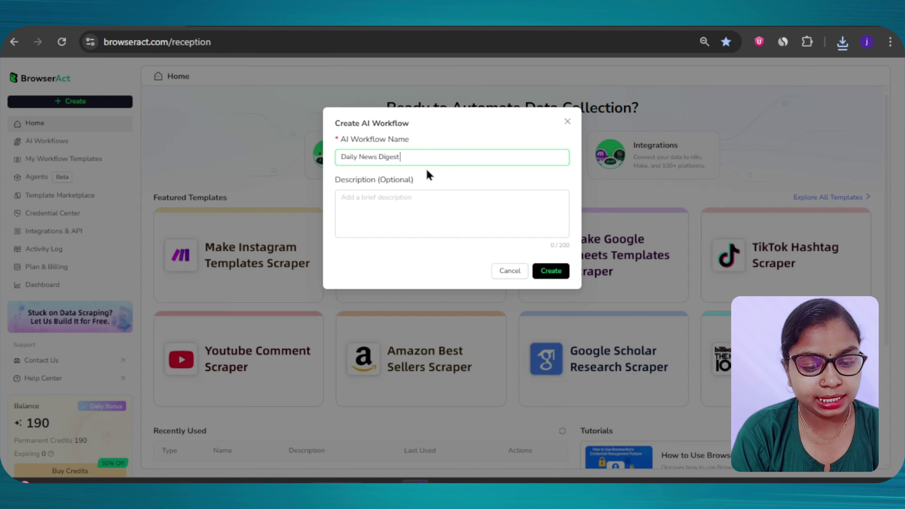
pyautogui.write(' Workflow')
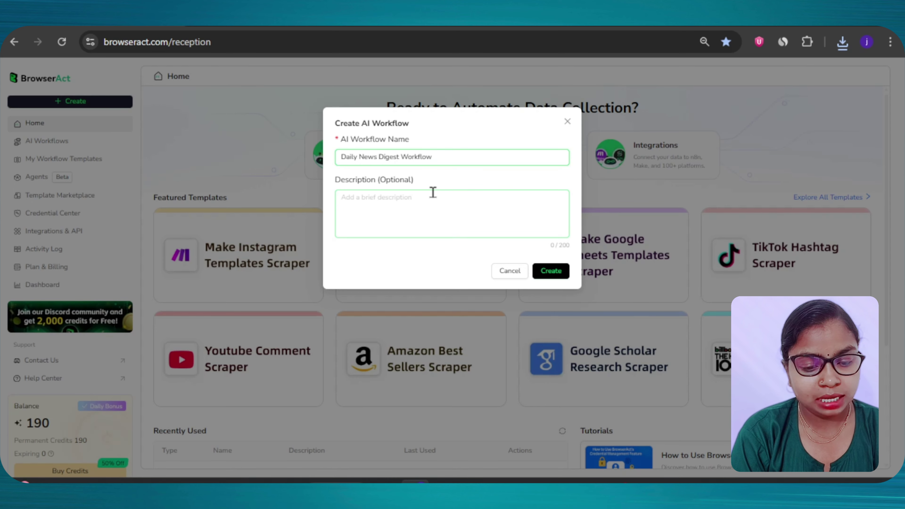
pyautogui.click(549, 274)
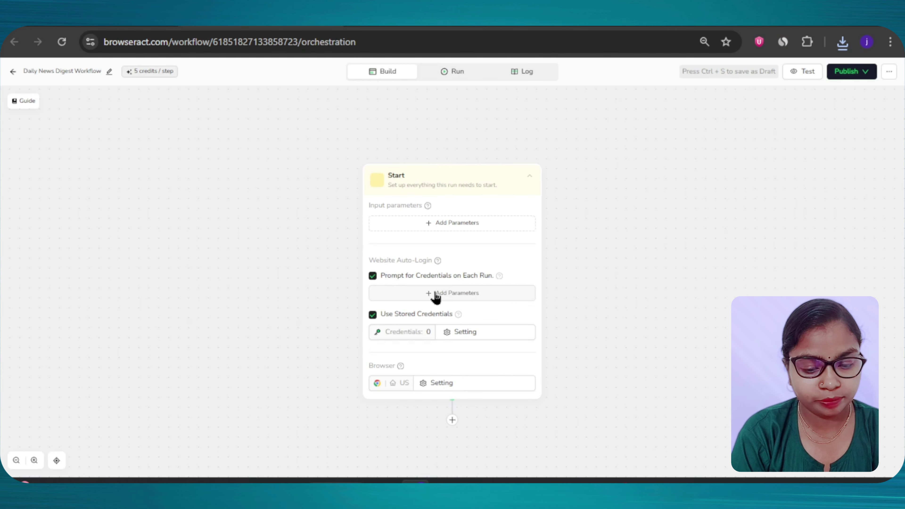
# Step: Add an input parameter named "ainewstoday" to the workflow's Start node
pyautogui.moveTo(598, 272); pyautogui.dragTo(555, 267)
pyautogui.moveTo(541, 297); pyautogui.dragTo(472, 252)
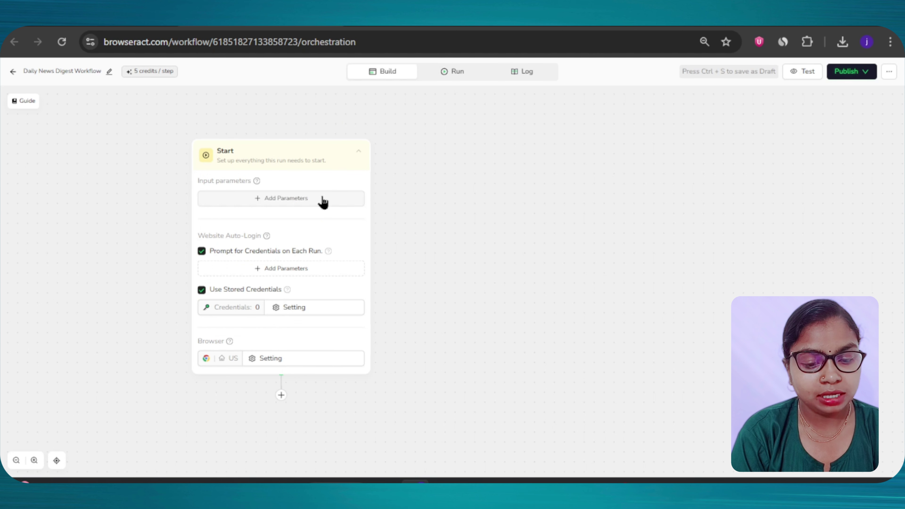
pyautogui.click(356, 198)
pyautogui.click(367, 161)
pyautogui.write('ainewstoday')
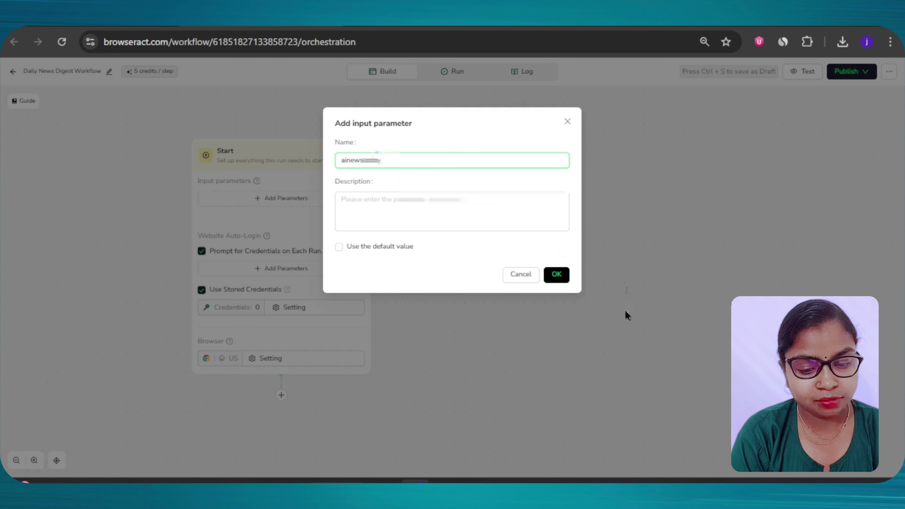
pyautogui.click(556, 275)
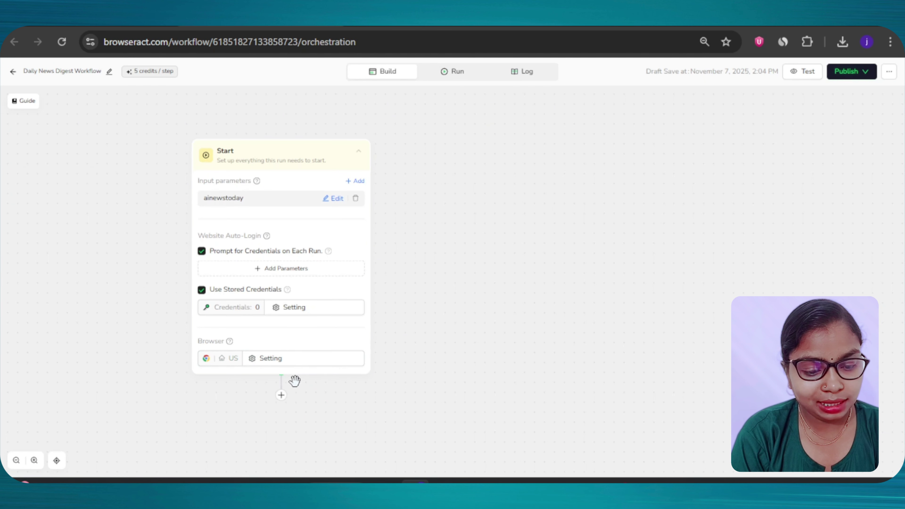
pyautogui.click(283, 398)
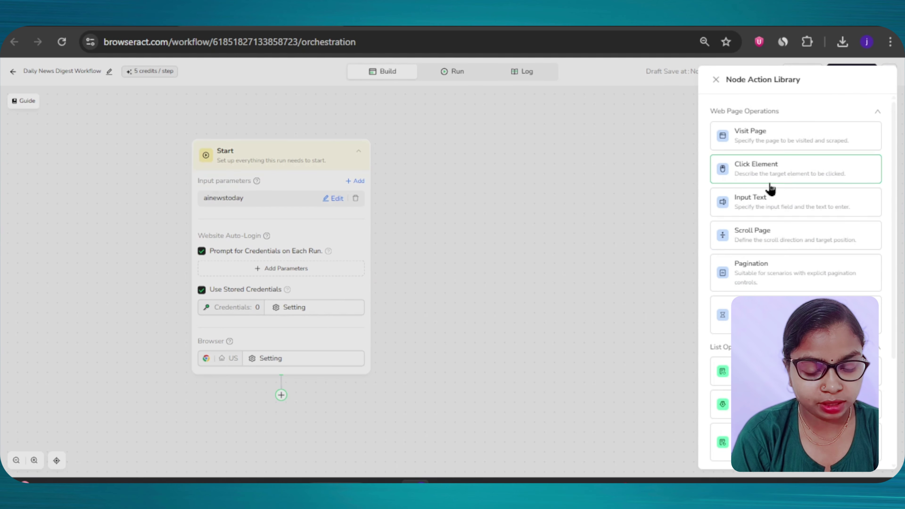
pyautogui.scroll(-4, 761, 185)
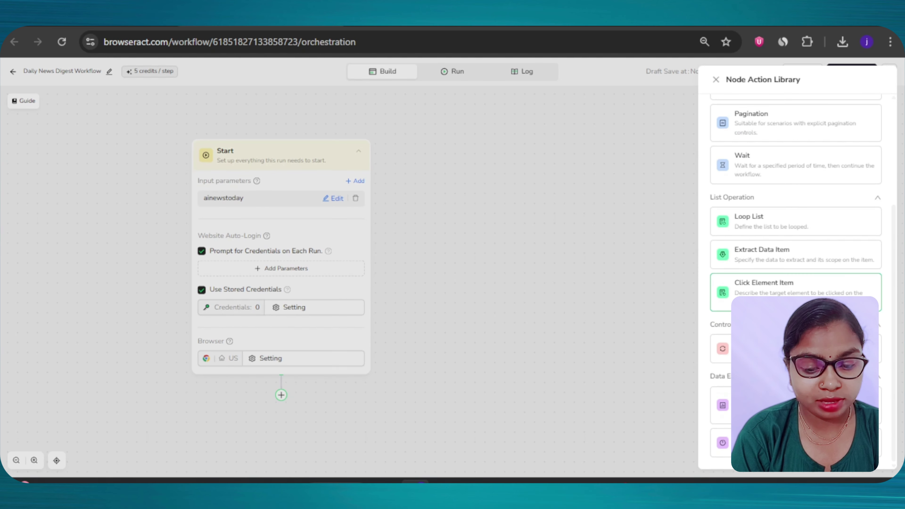
pyautogui.scroll(4, 787, 263)
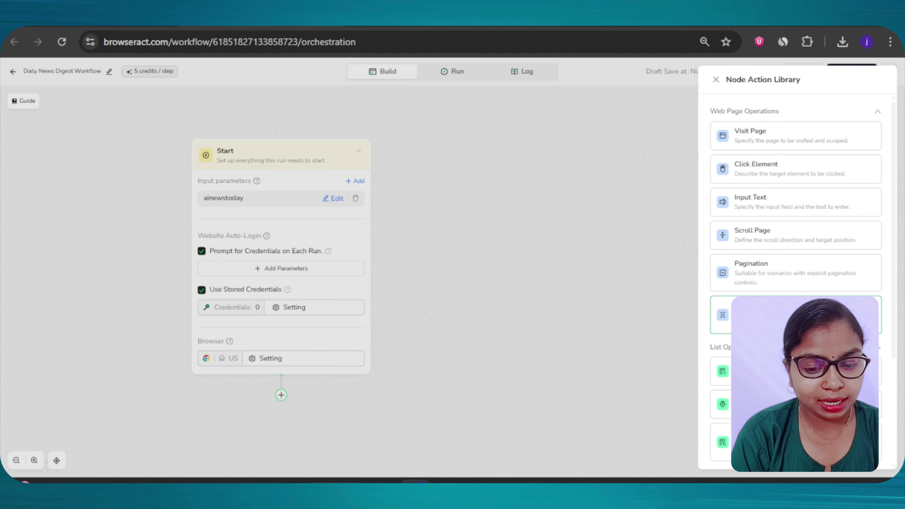
pyautogui.click(757, 141)
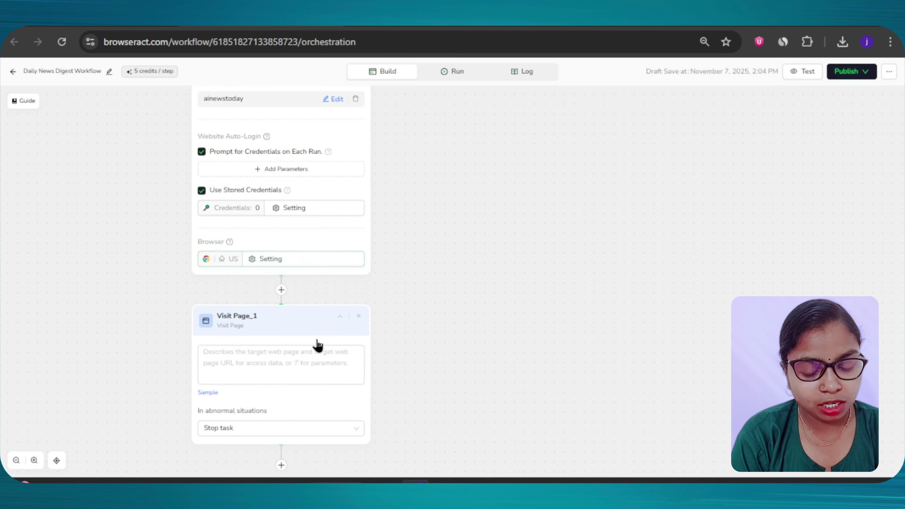
pyautogui.click(318, 344)
pyautogui.write('https//www.googlenews.com')
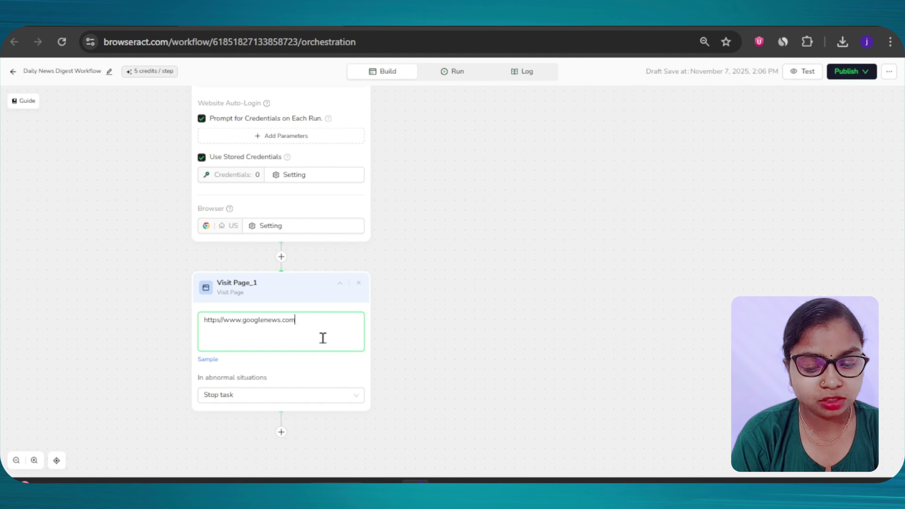
# Step: Add a Click Element node after the Visit Page node with "search" as its target description
pyautogui.scroll(-2, 422, 347)
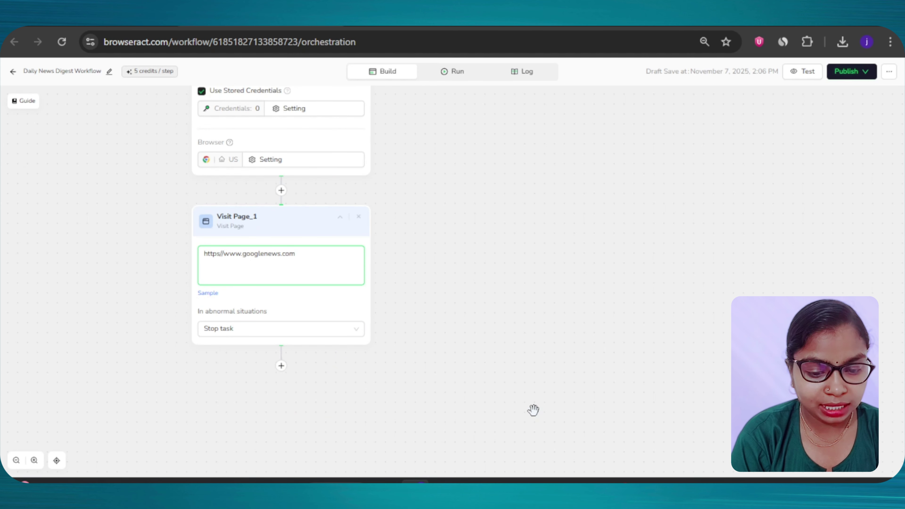
pyautogui.click(281, 367)
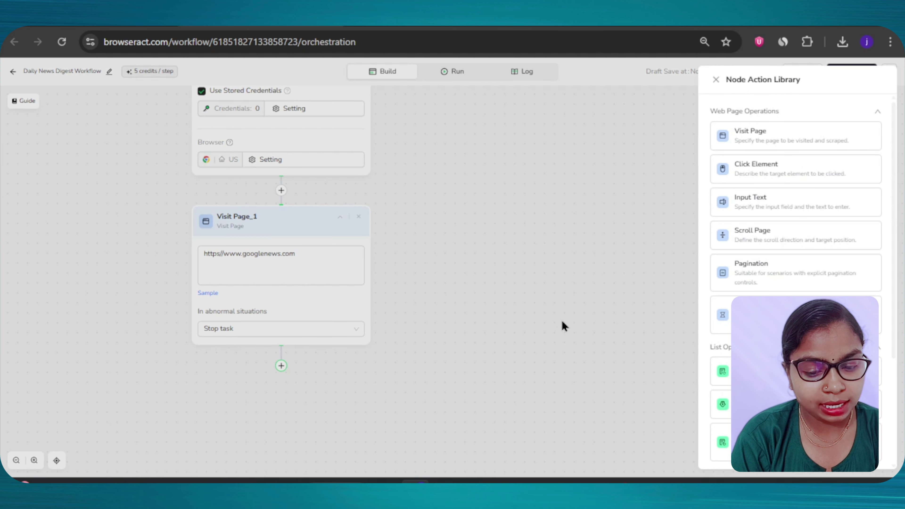
pyautogui.click(773, 171)
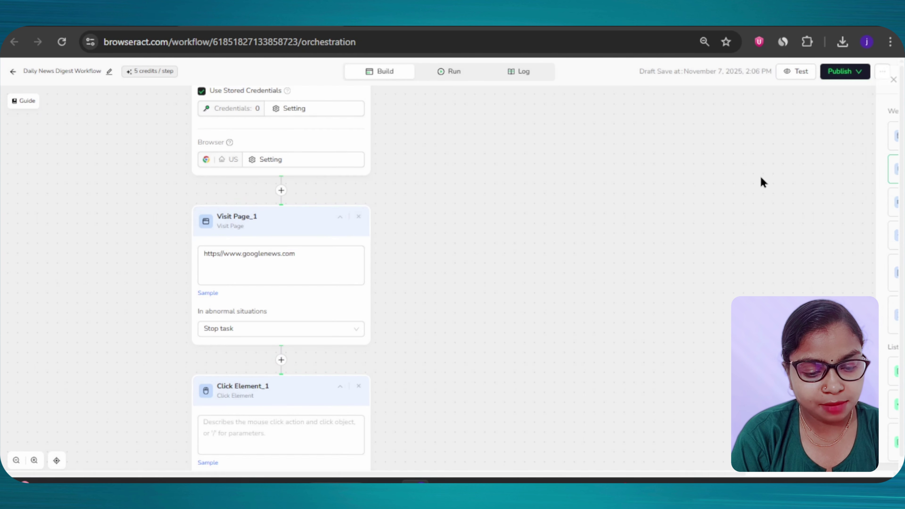
pyautogui.write('s')
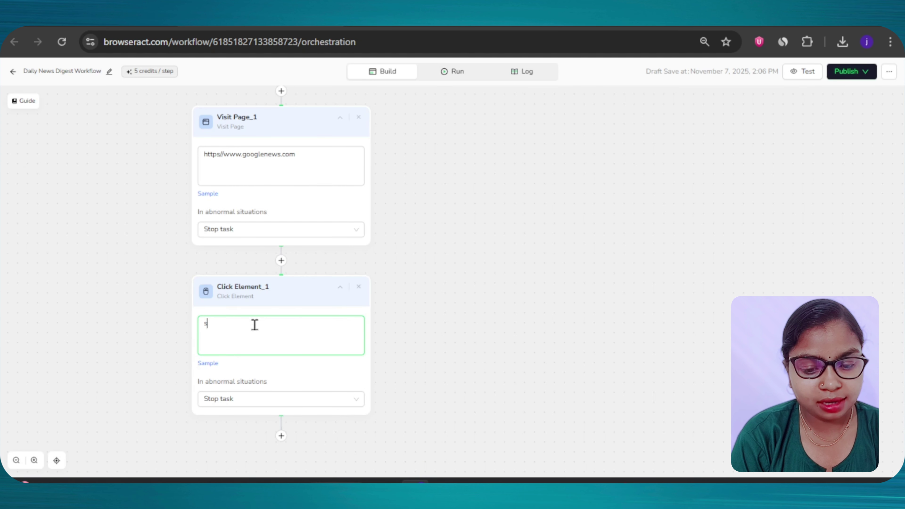
pyautogui.write('earch')
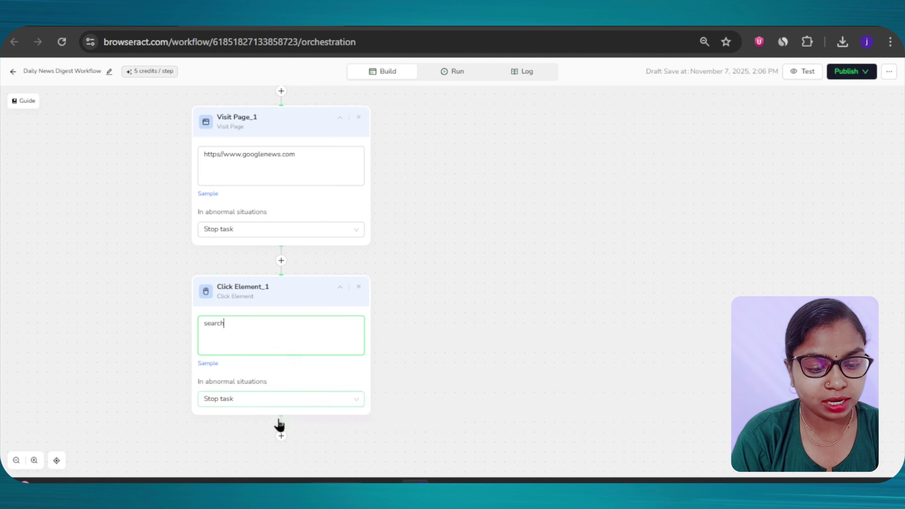
# Step: Add an Input Text node after the Click Element node with the text "AI News Today"
pyautogui.click(281, 436)
pyautogui.click(773, 204)
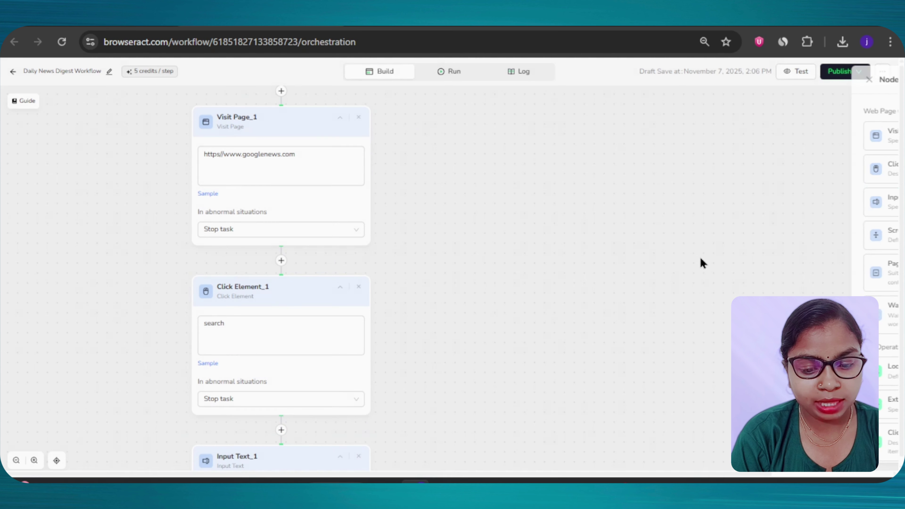
pyautogui.scroll(-6, 331, 431)
pyautogui.click(279, 272)
pyautogui.write('A')
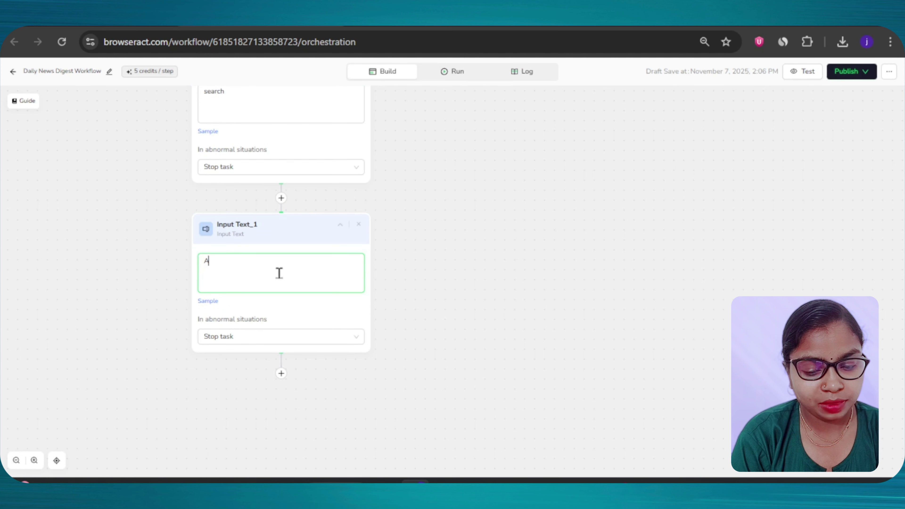
pyautogui.write('I News Today')
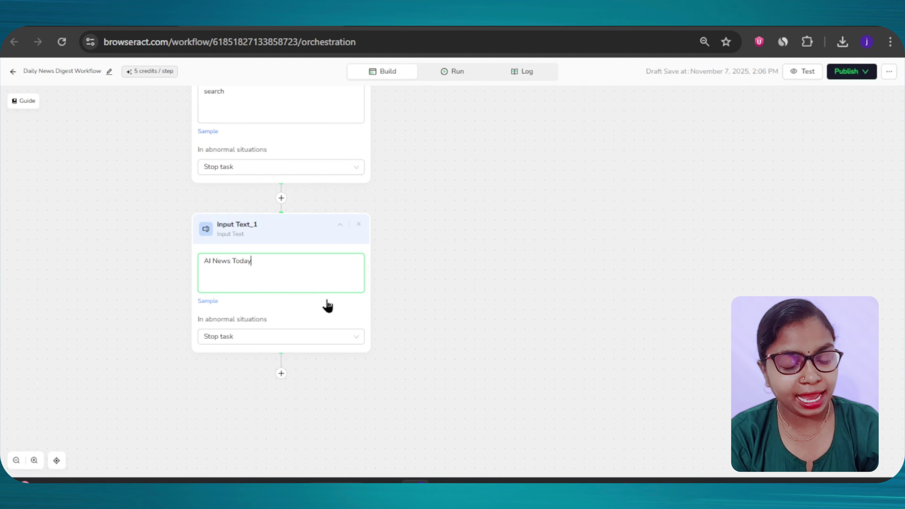
# Step: Look through the node types available to follow the Input Text node, and review the nodes already in the workflow
pyautogui.click(281, 374)
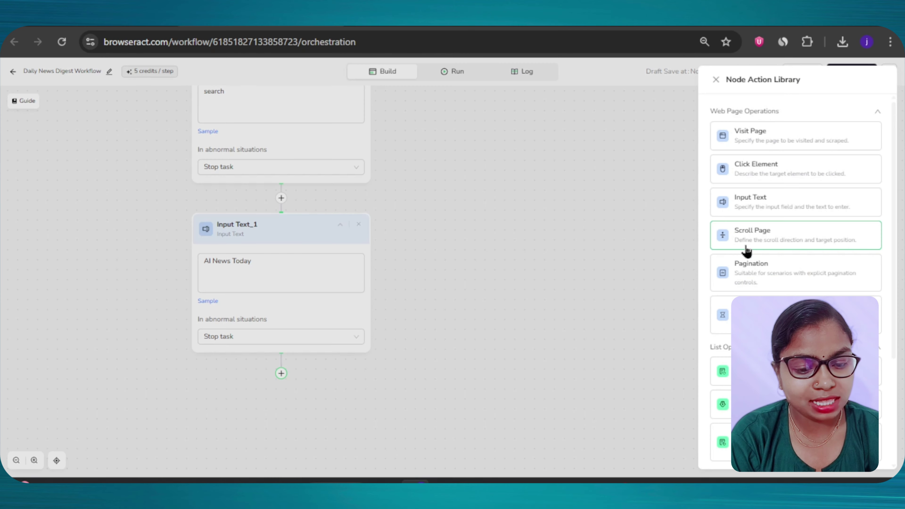
pyautogui.scroll(-3, 765, 271)
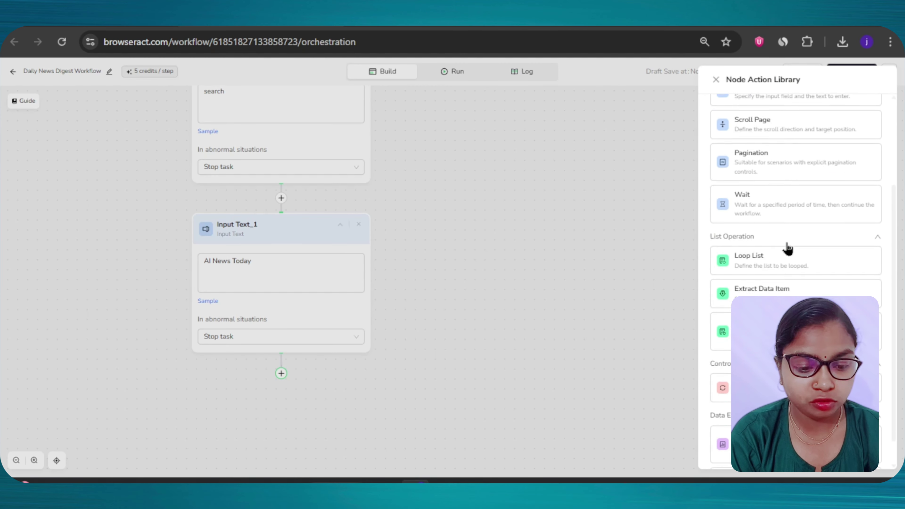
pyautogui.scroll(-1, 791, 277)
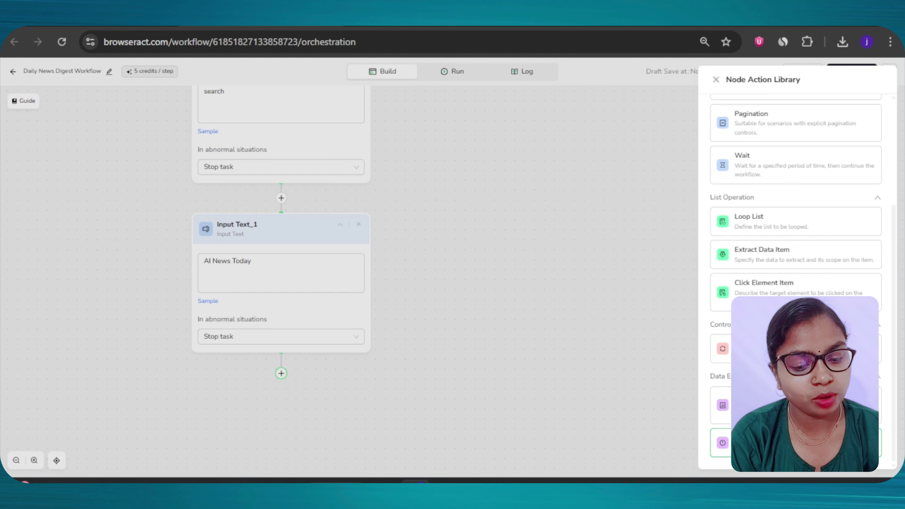
pyautogui.scroll(5, 791, 265)
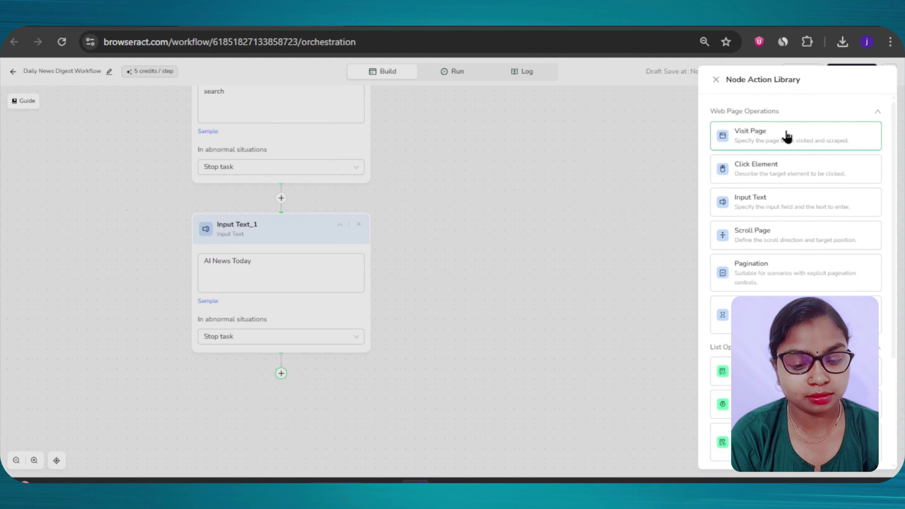
pyautogui.scroll(-4, 780, 253)
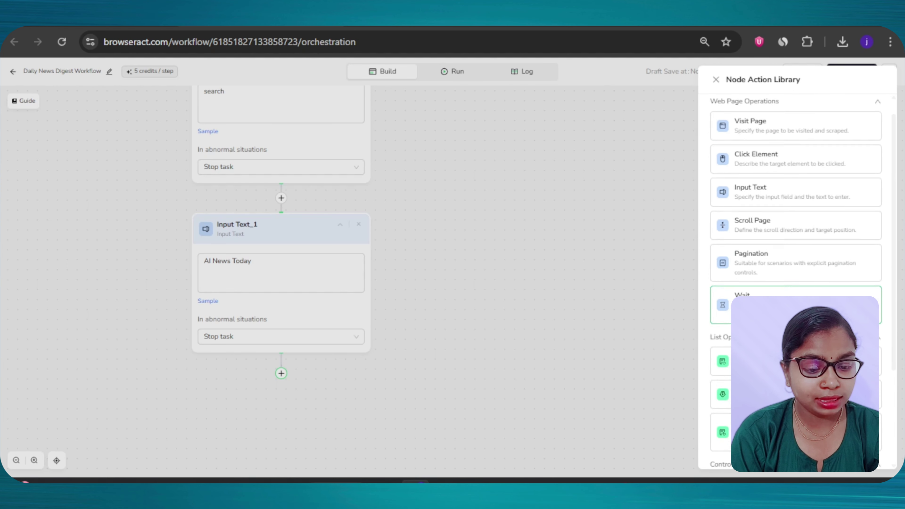
pyautogui.click(406, 298)
pyautogui.scroll(5, 406, 281)
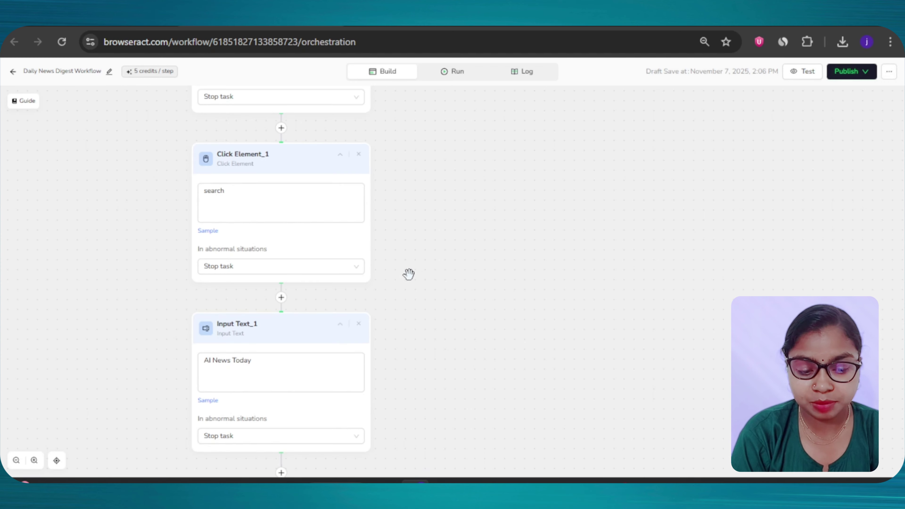
pyautogui.scroll(7, 415, 267)
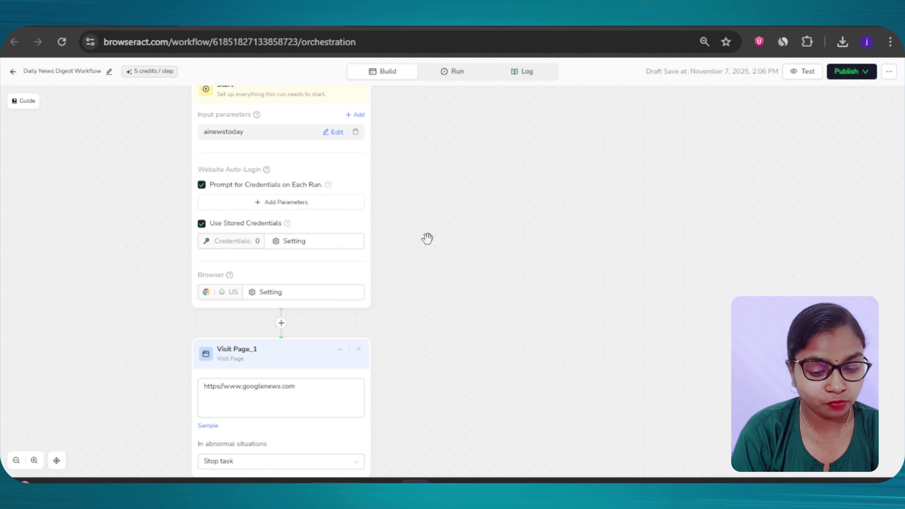
pyautogui.scroll(-12, 425, 238)
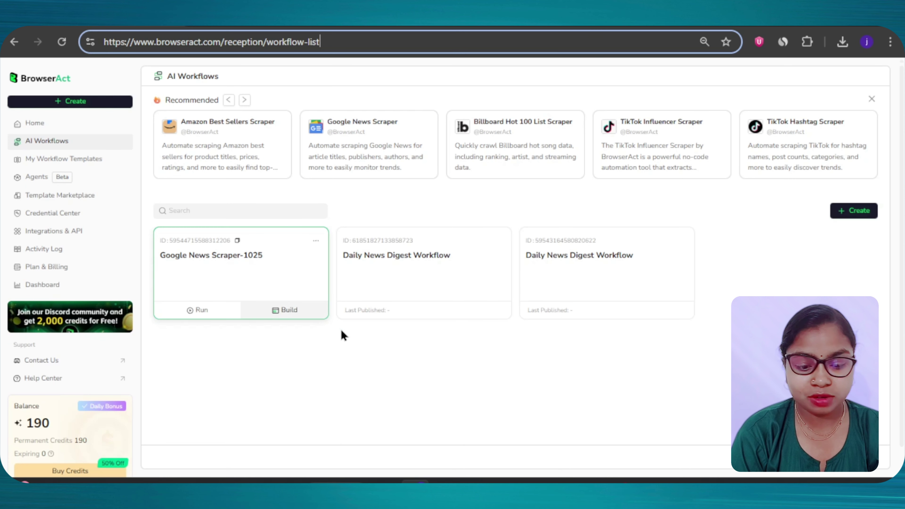
# Step: Open the Template Marketplace and browse the ready-made scraper templates on its first page
pyautogui.click(58, 201)
pyautogui.click(60, 199)
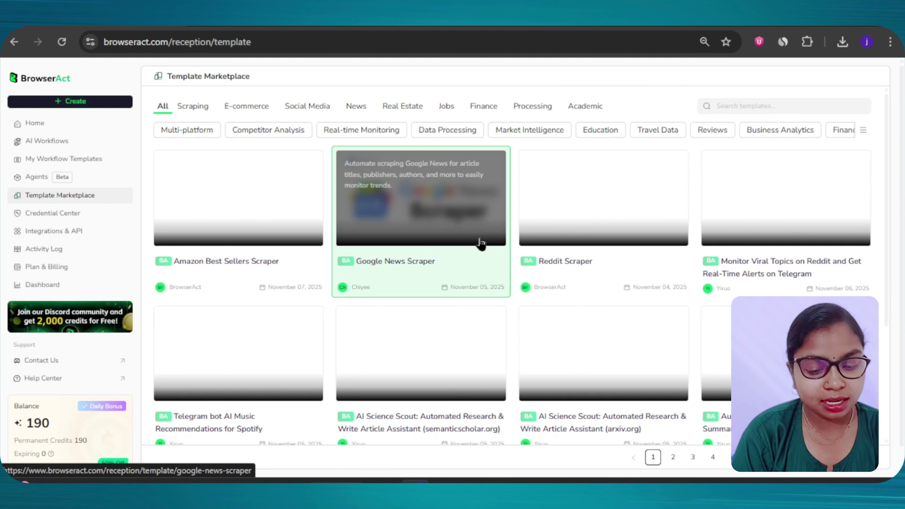
pyautogui.scroll(-2, 484, 250)
pyautogui.scroll(2, 704, 176)
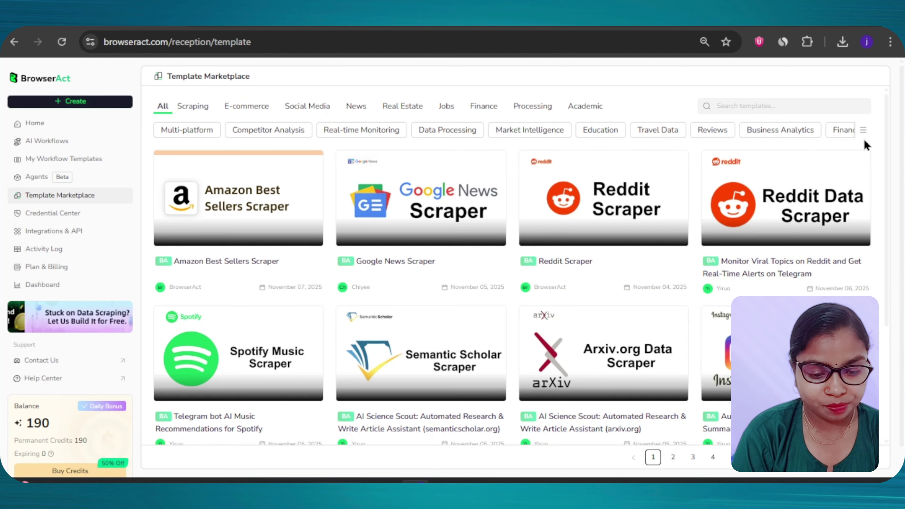
pyautogui.scroll(-4, 886, 164)
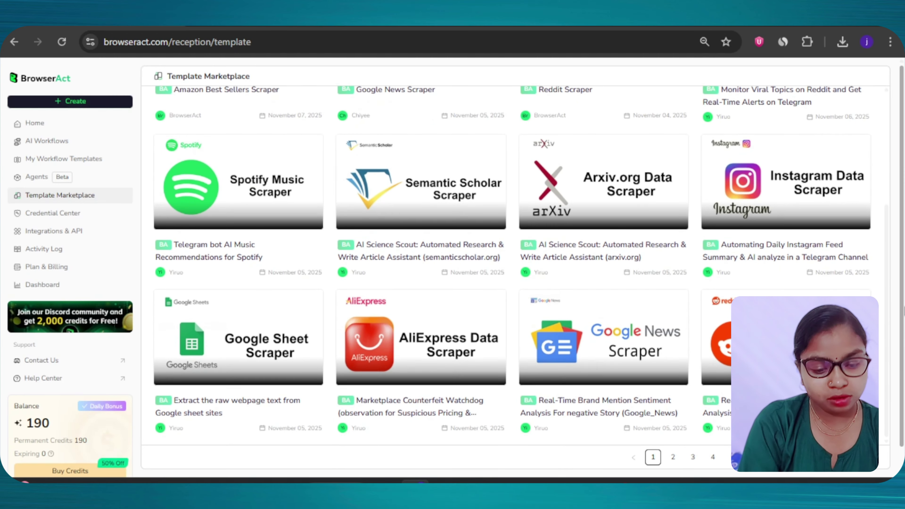
pyautogui.scroll(4, 319, 265)
pyautogui.scroll(-4, 671, 237)
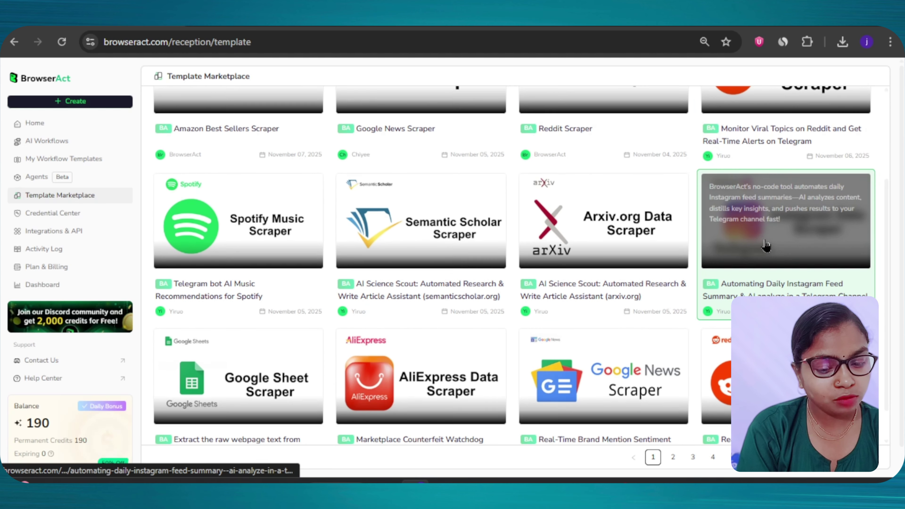
pyautogui.scroll(-2, 281, 289)
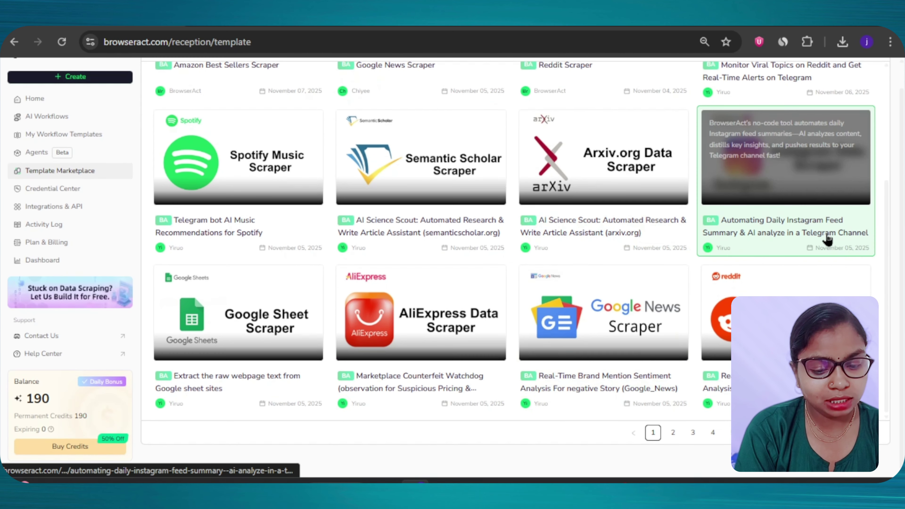
pyautogui.scroll(4, 445, 237)
pyautogui.scroll(1, 445, 237)
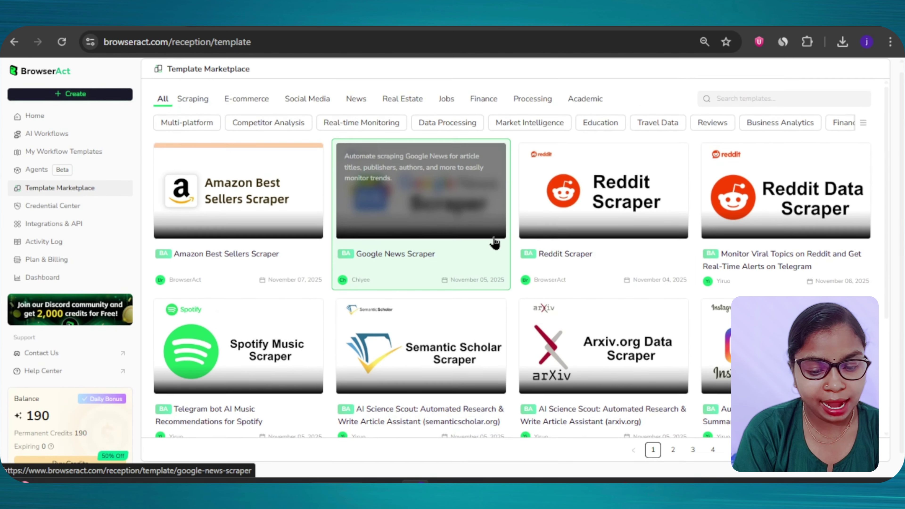
pyautogui.scroll(-1, 755, 195)
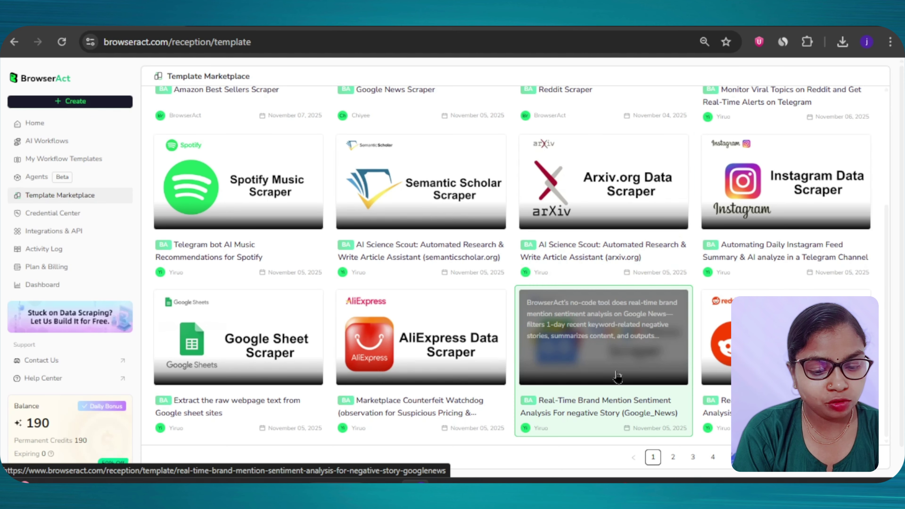
# Step: Open the "Real-Time Brand Mention Sentiment Analysis For negative Story (Google_News)" template and read through its description
pyautogui.click(624, 367)
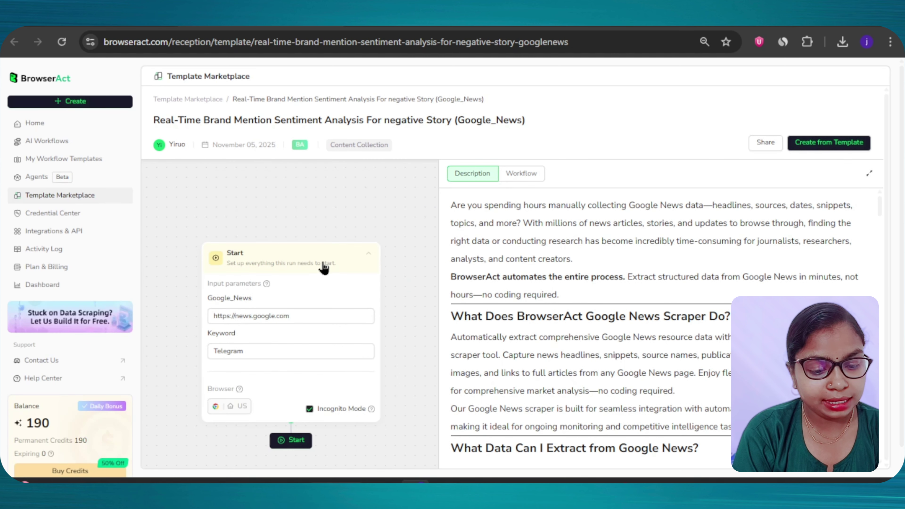
pyautogui.scroll(-6, 576, 245)
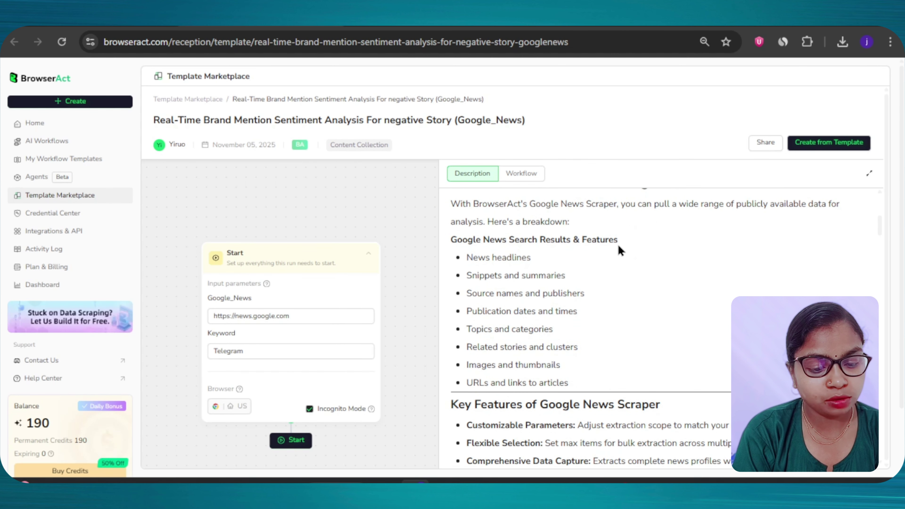
pyautogui.scroll(-5, 619, 250)
pyautogui.scroll(12, 614, 268)
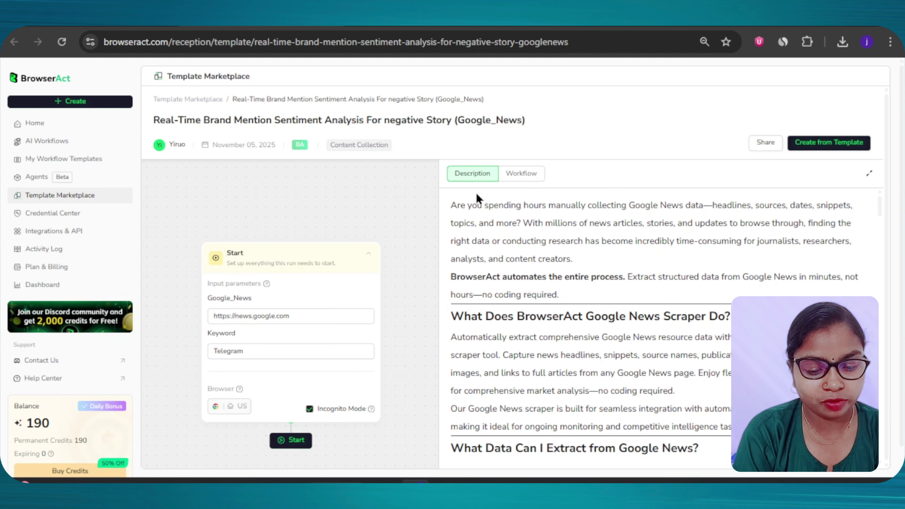
pyautogui.scroll(-10, 523, 274)
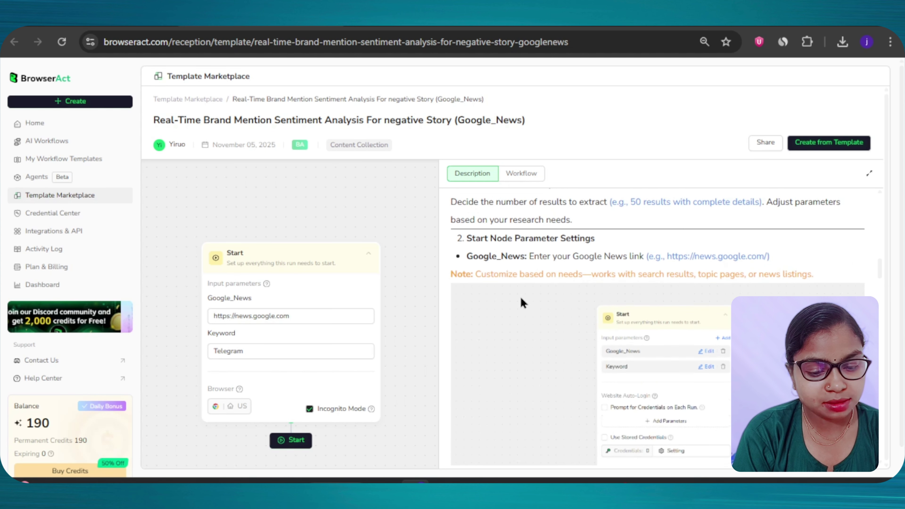
pyautogui.scroll(-5, 536, 228)
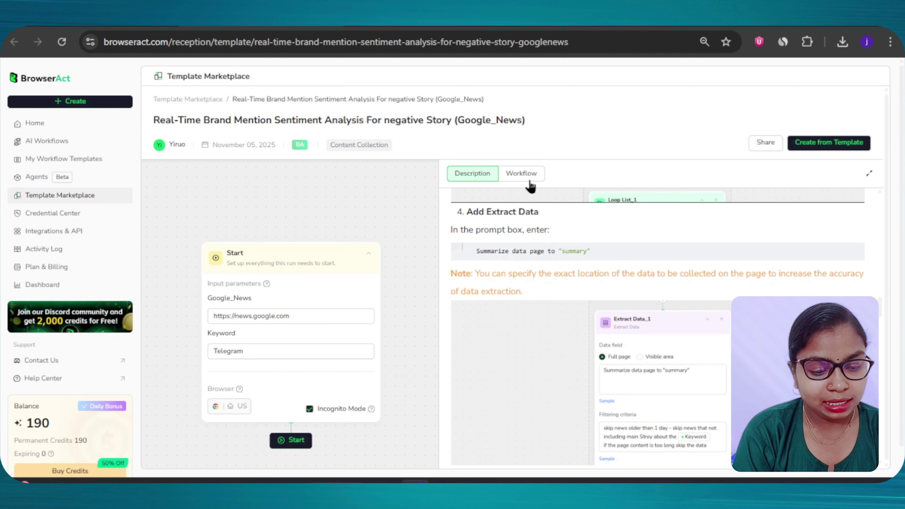
# Step: Preview the template's workflow nodes and create a new workflow from this template
pyautogui.click(529, 180)
pyautogui.scroll(5, 601, 296)
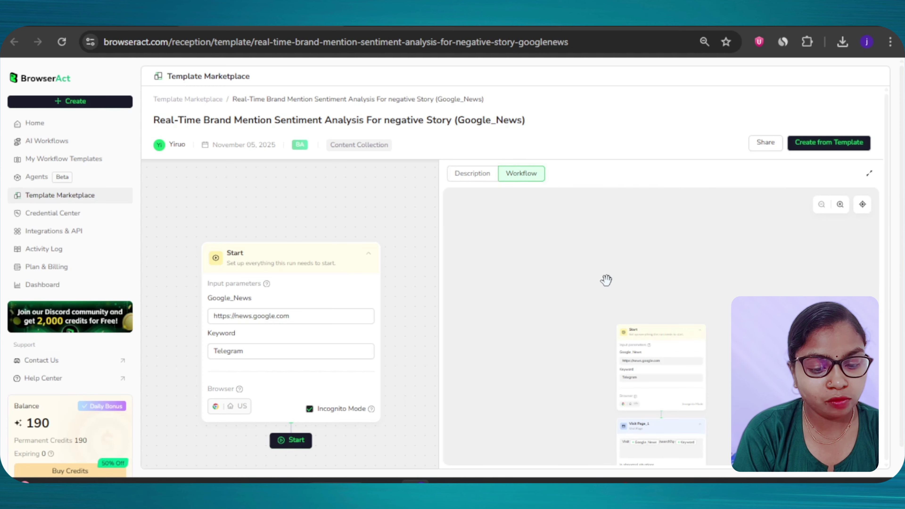
pyautogui.scroll(-2, 611, 346)
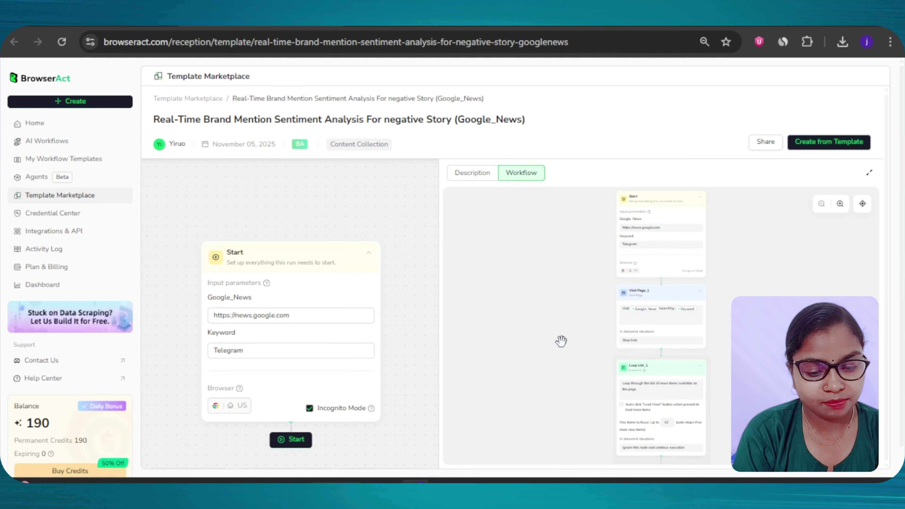
pyautogui.scroll(-3, 676, 292)
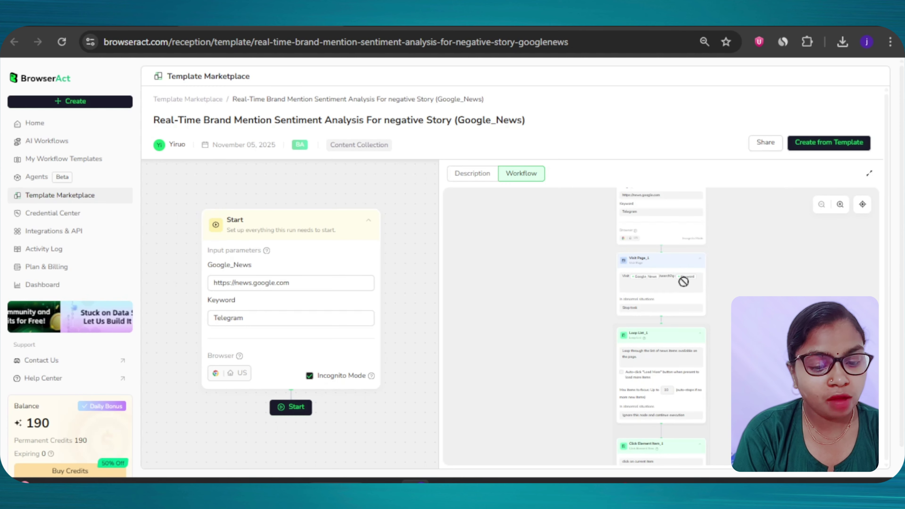
pyautogui.click(825, 144)
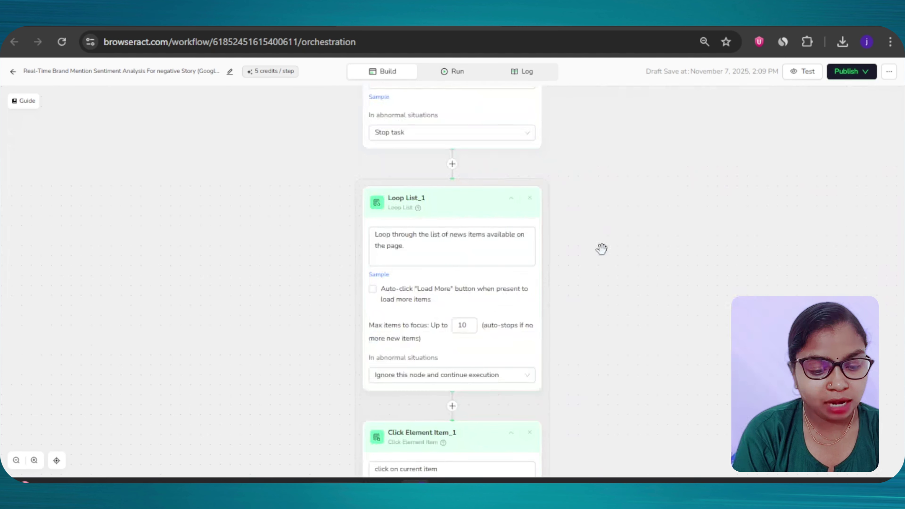
# Step: Review the Loop List, Click Element Item and Extract Data nodes of the new workflow
pyautogui.scroll(-3, 570, 256)
pyautogui.moveTo(448, 351); pyautogui.dragTo(362, 342)
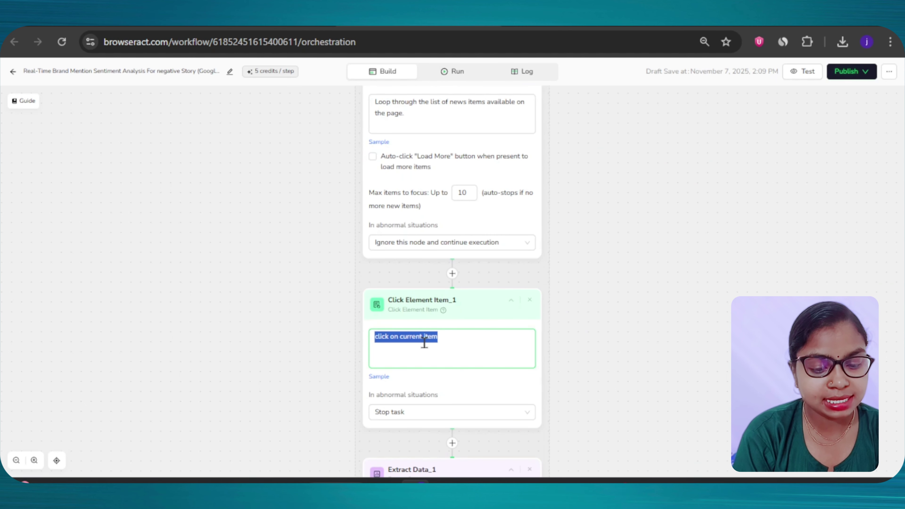
pyautogui.click(423, 338)
pyautogui.scroll(-1, 465, 317)
pyautogui.scroll(-12, 630, 311)
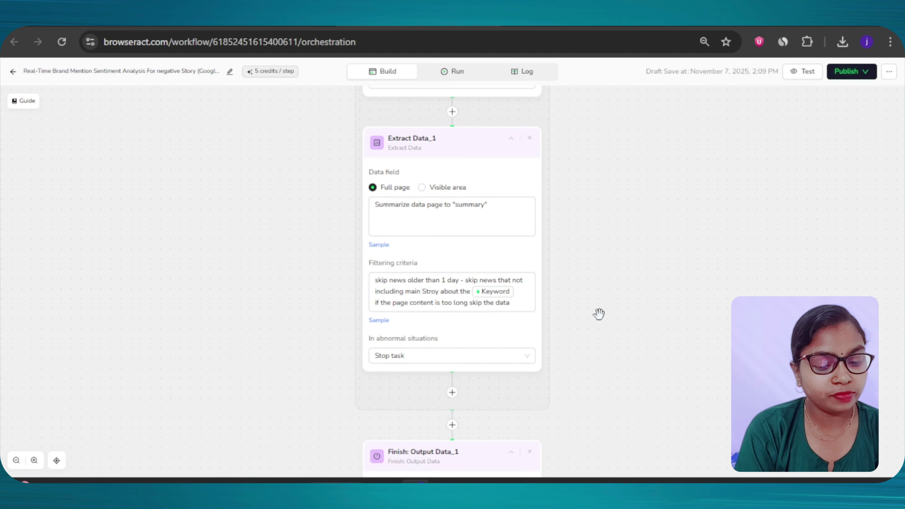
# Step: Choose CSV as the output format of the Finish: Output Data node and publish the workflow
pyautogui.click(460, 309)
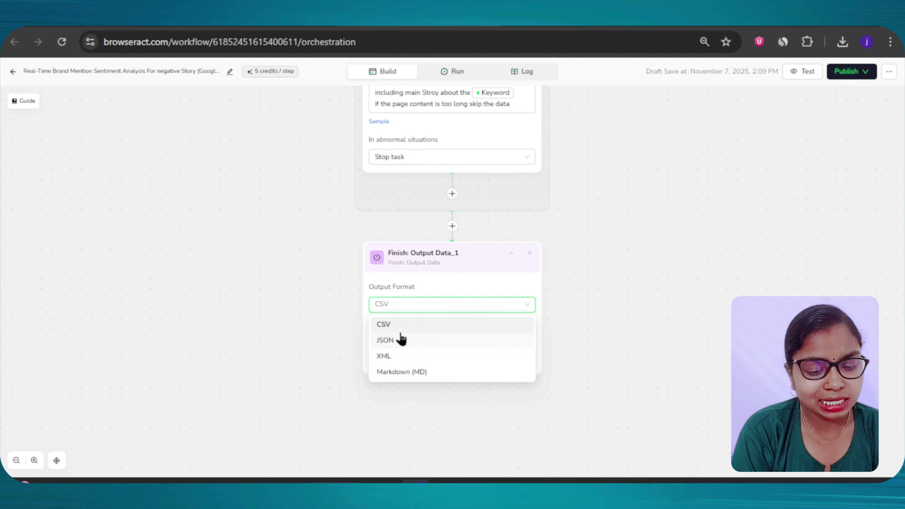
pyautogui.click(406, 324)
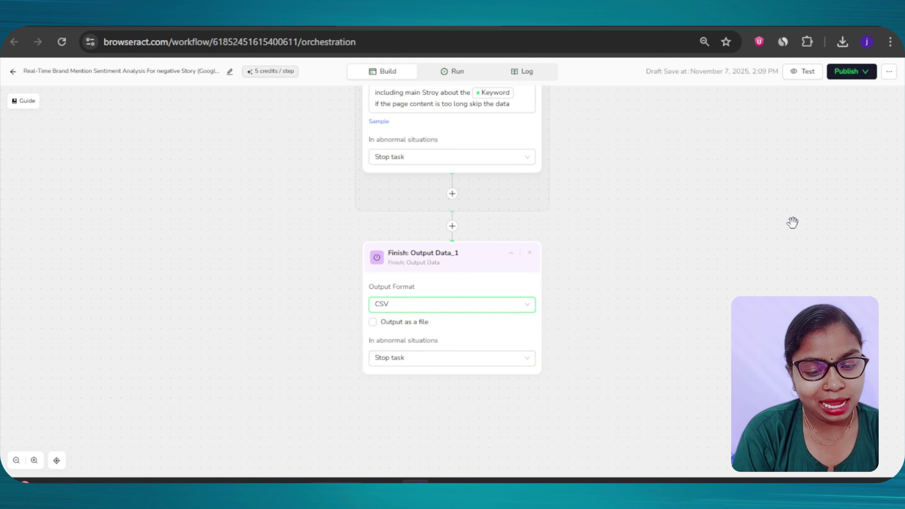
pyautogui.click(848, 73)
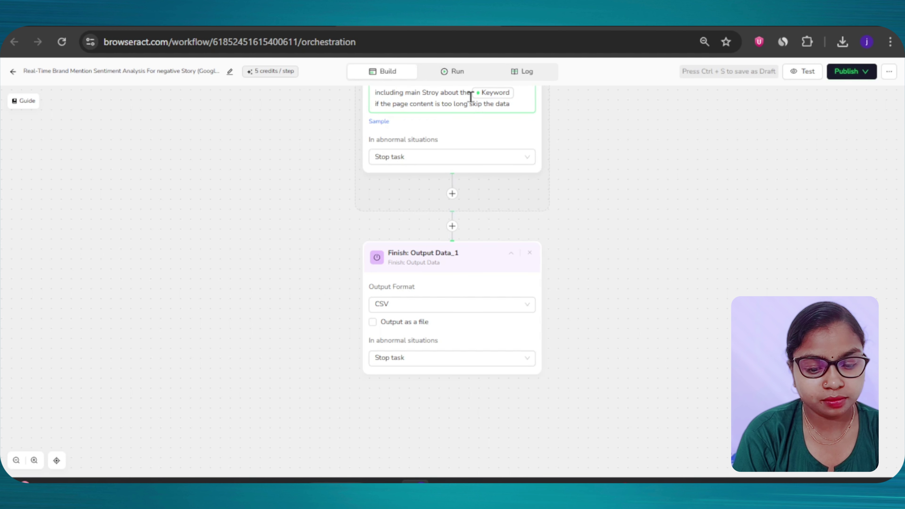
pyautogui.click(457, 72)
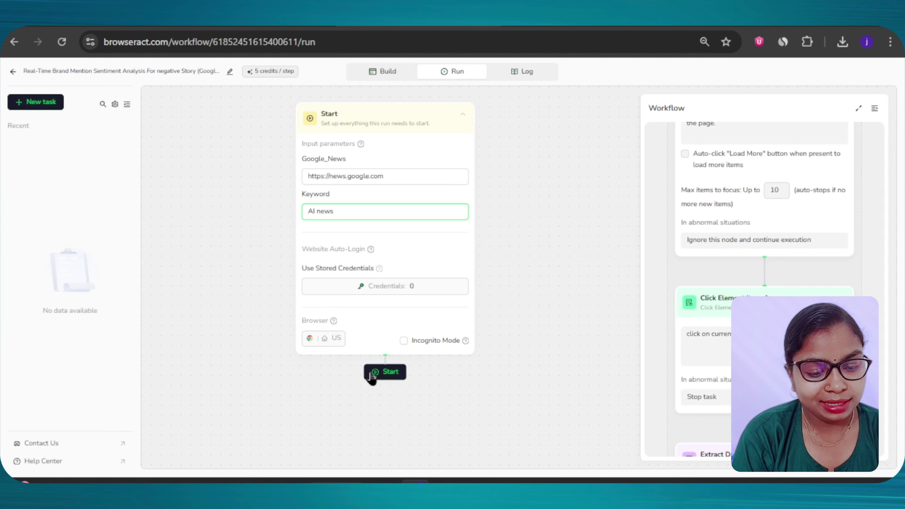
pyautogui.click(389, 373)
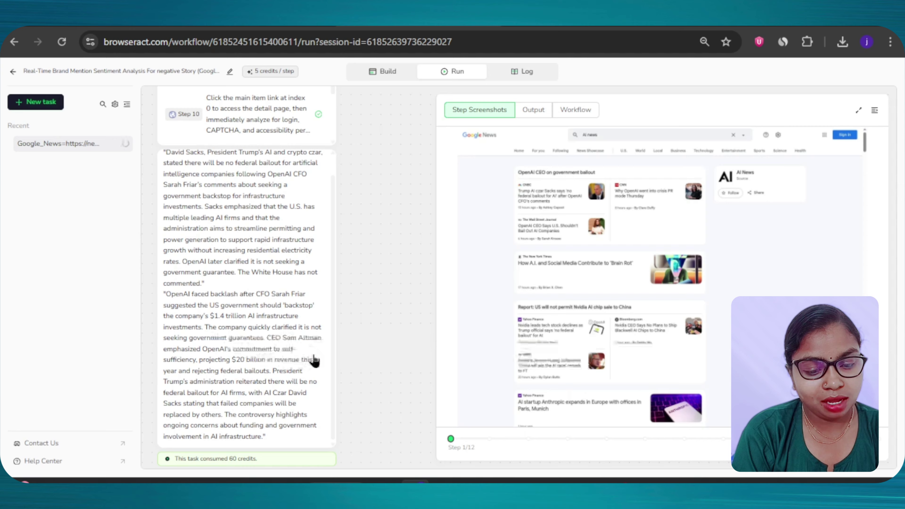
pyautogui.scroll(1, 314, 360)
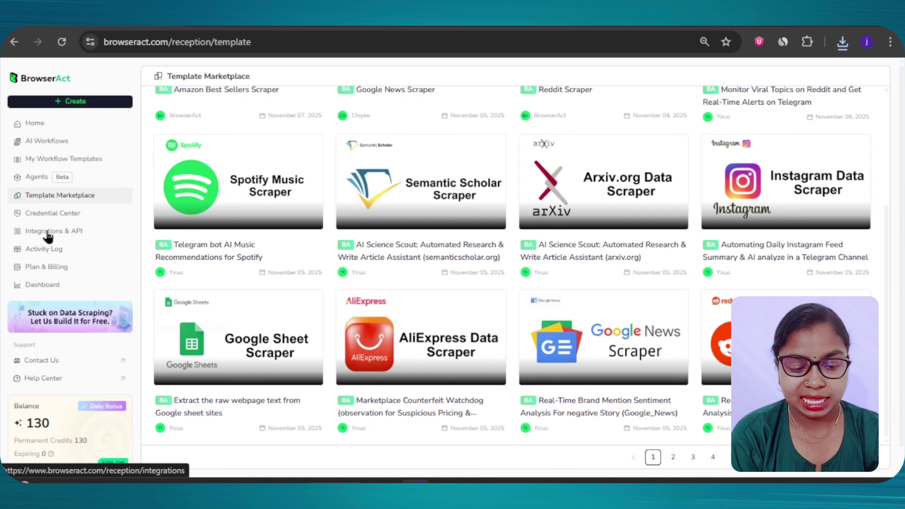
# Step: View the Integrations & API options and return to the Home page
pyautogui.click(88, 235)
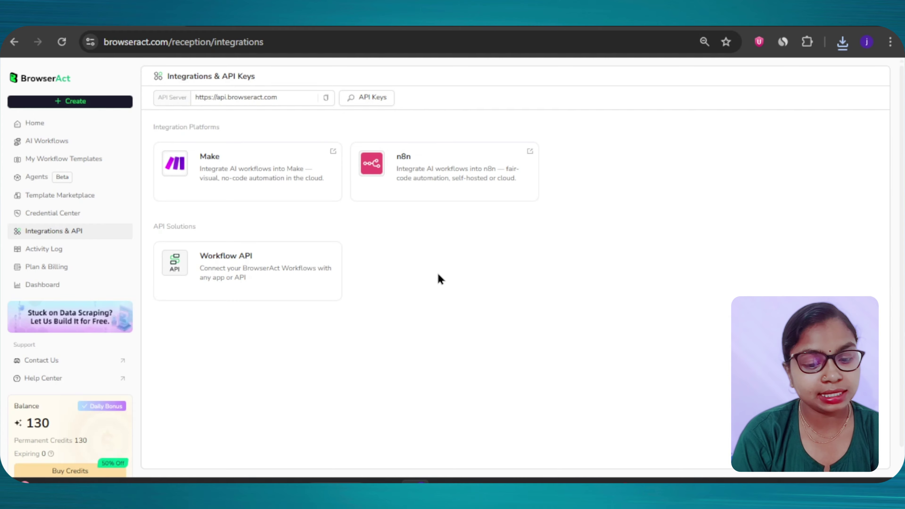
pyautogui.click(71, 126)
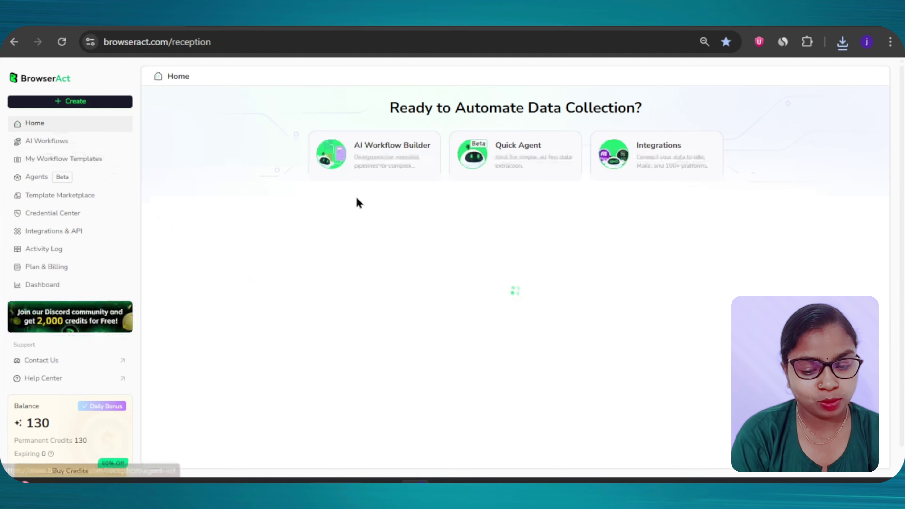